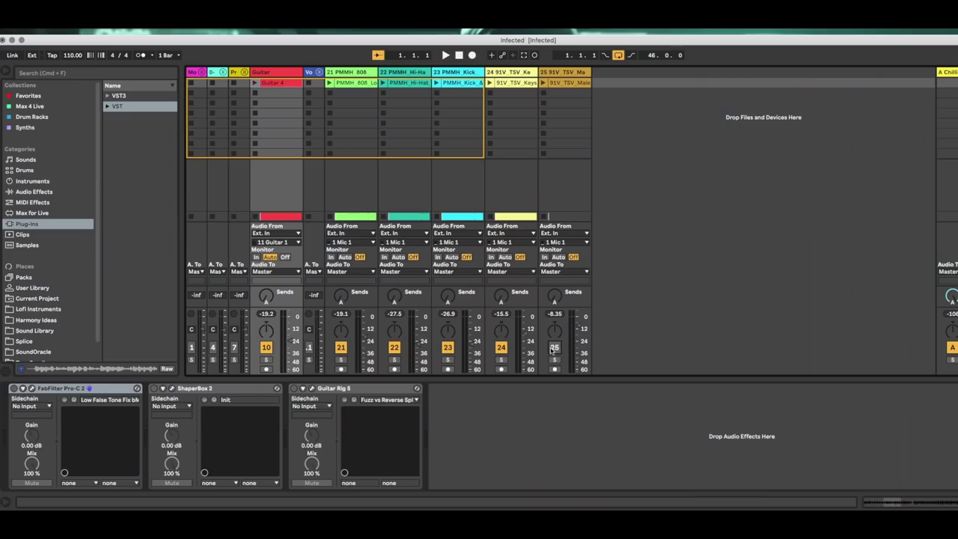
Mute tracks 22 and 23, audition the Guitar 4 clip alone, then stop and enable Pro-C 2.
left_click(448, 347)
left_click(394, 347)
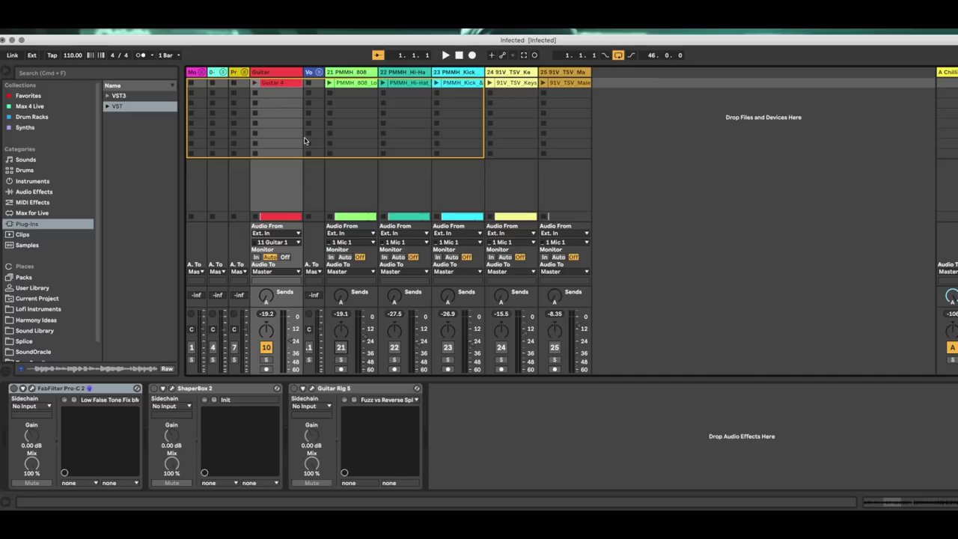
left_click(255, 83)
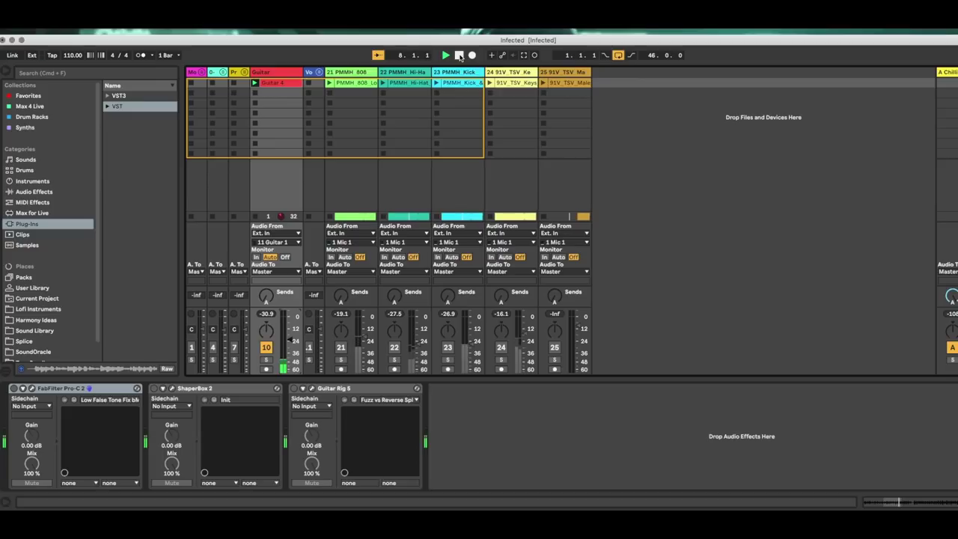
left_click(460, 56)
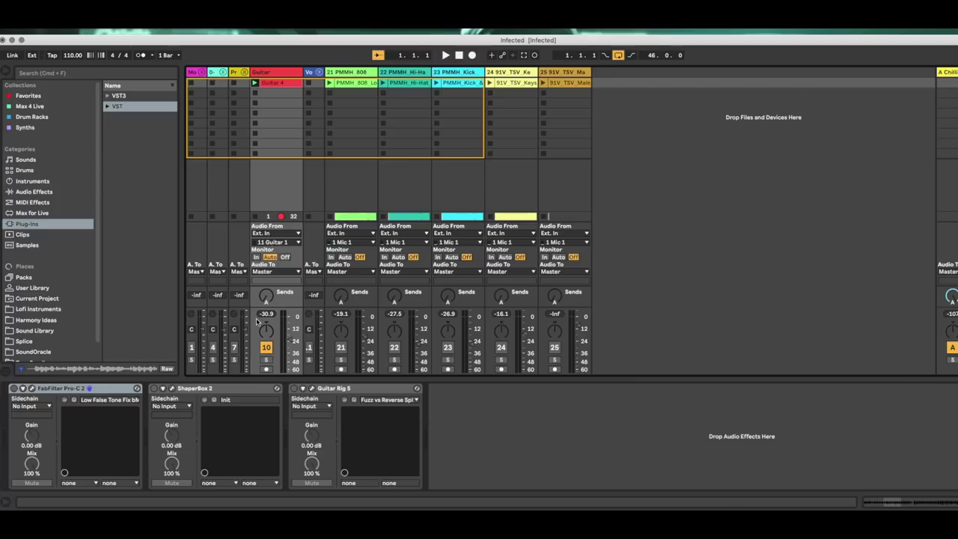
left_click(14, 390)
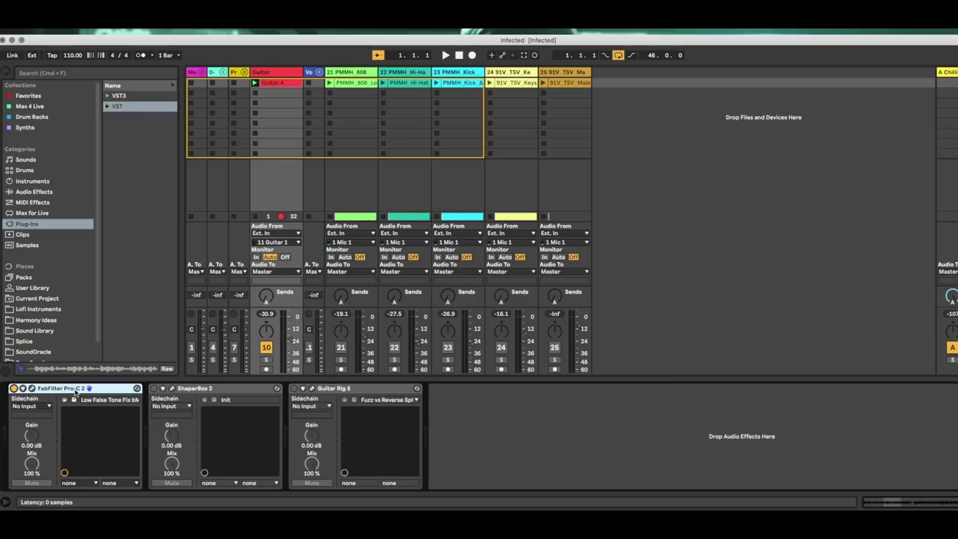
Audition the Guitar 4 clip again, stop it, and switch on ShaperBox 2.
left_click(254, 83)
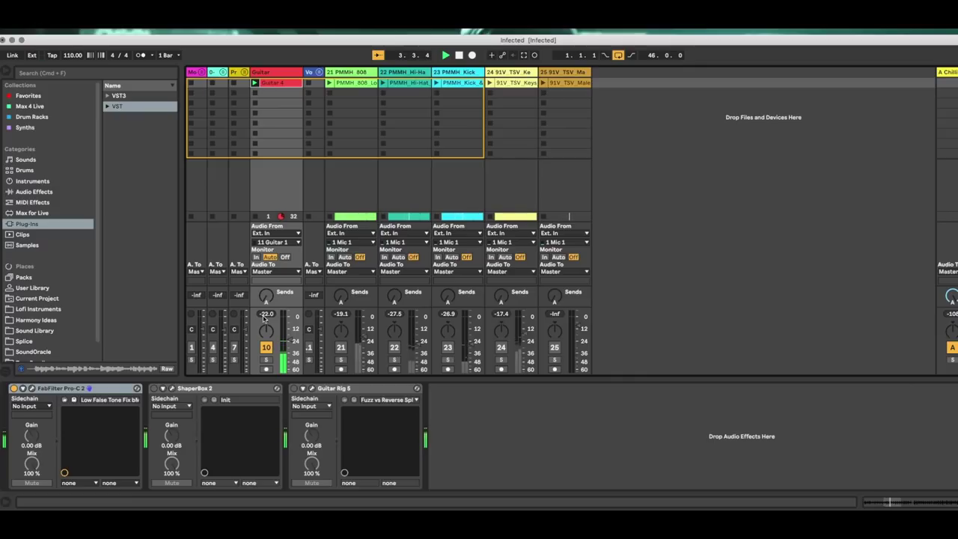
left_click(460, 55)
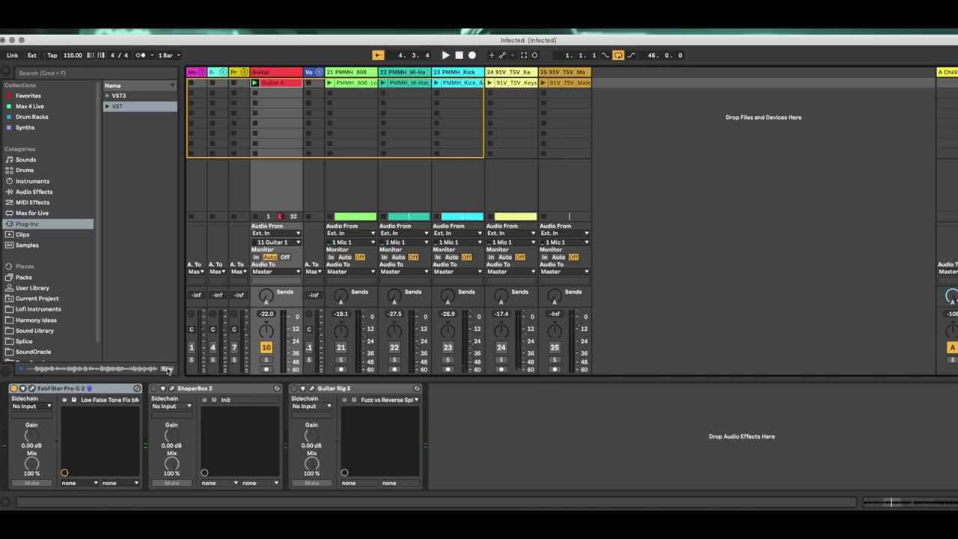
left_click(155, 389)
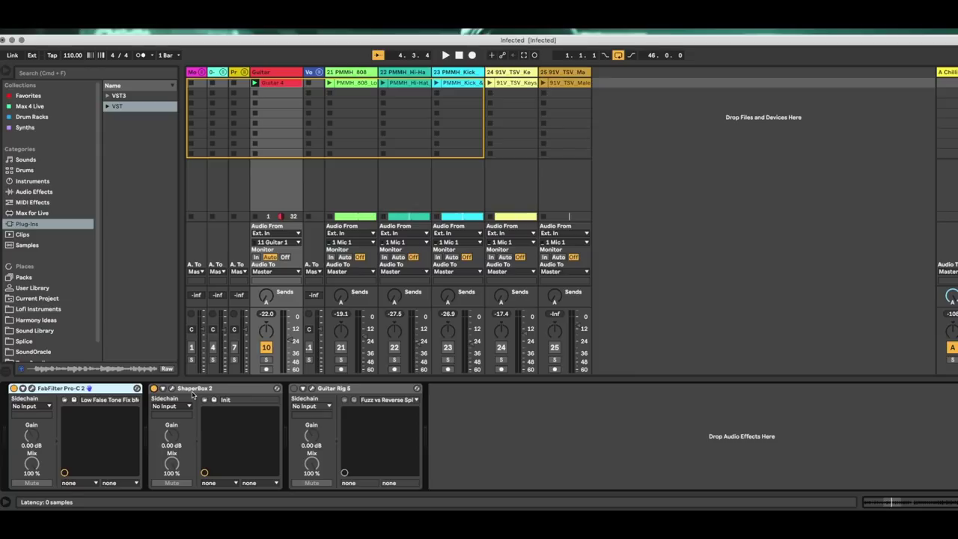
left_click(171, 389)
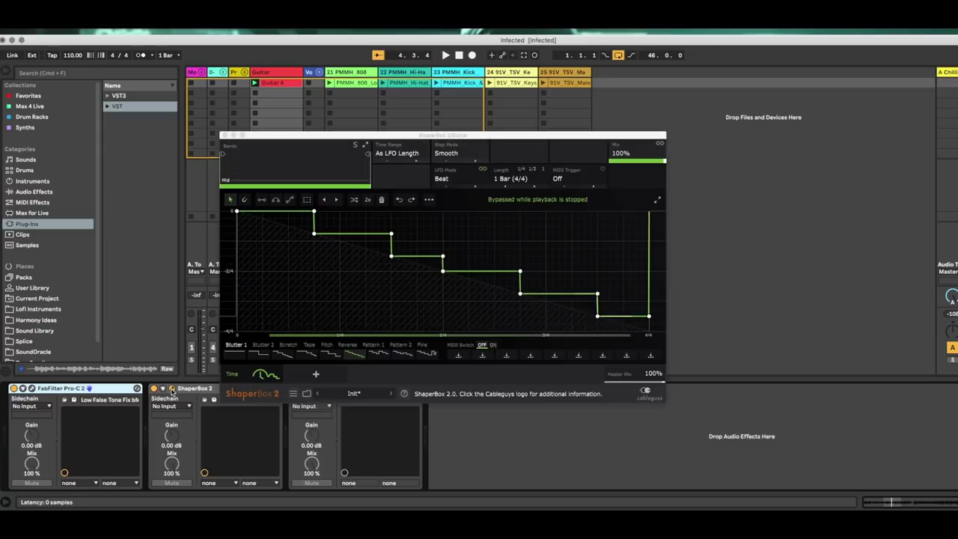
left_click_drag(473, 131, 639, 87)
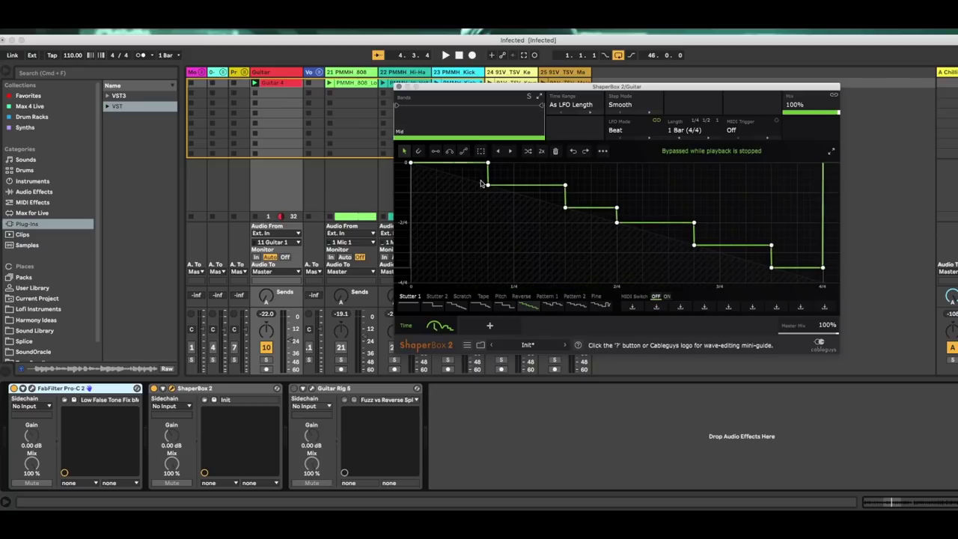
left_click(254, 83)
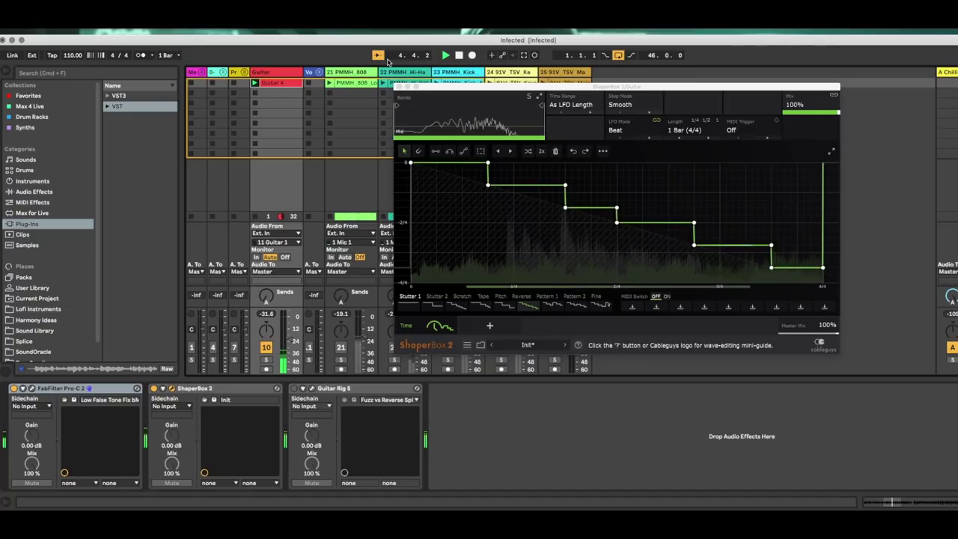
left_click(459, 56)
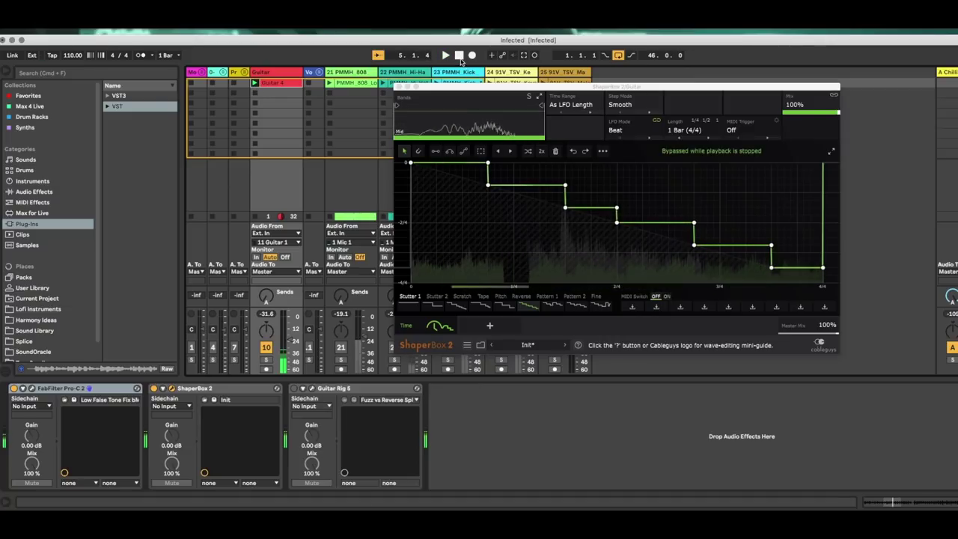
left_click(398, 87)
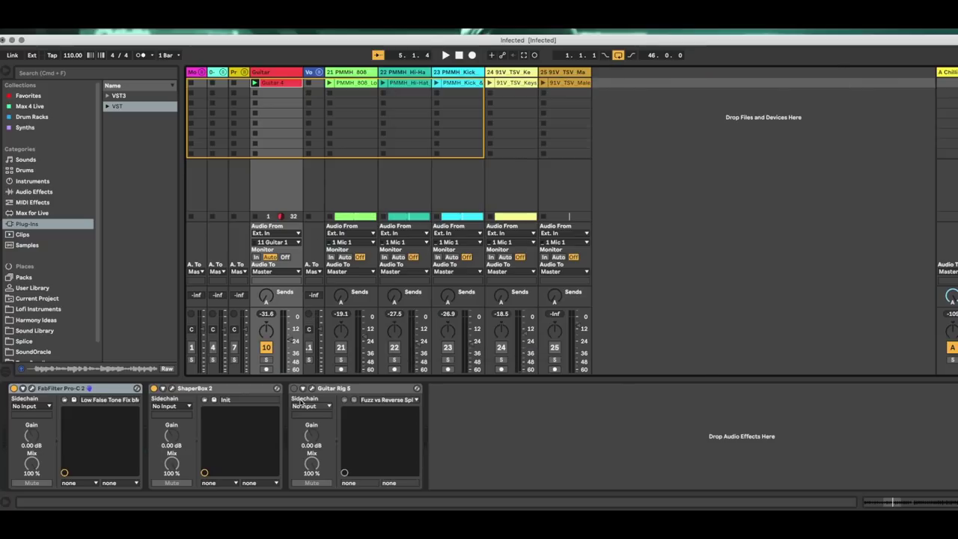
Switch on Guitar Rig 5 and bring up its plugin window.
left_click(294, 389)
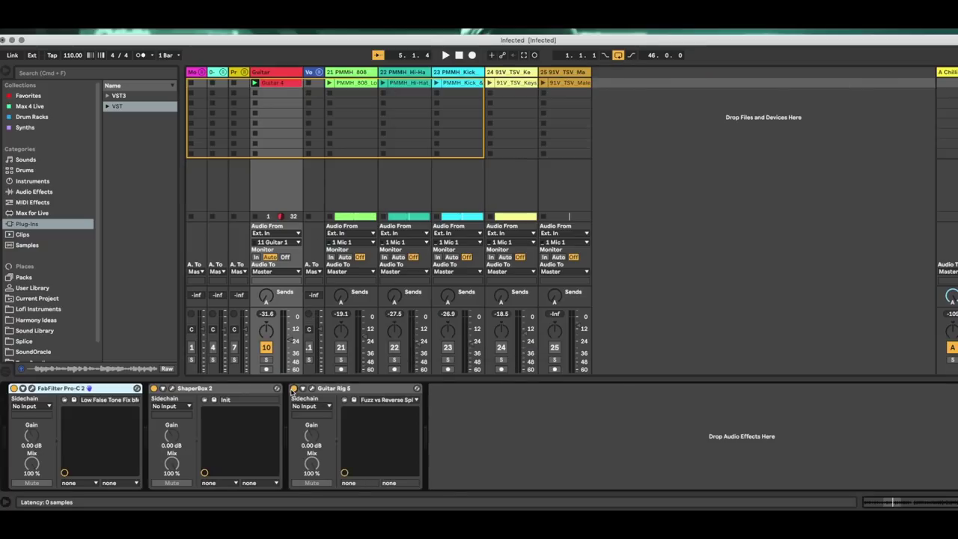
left_click(312, 390)
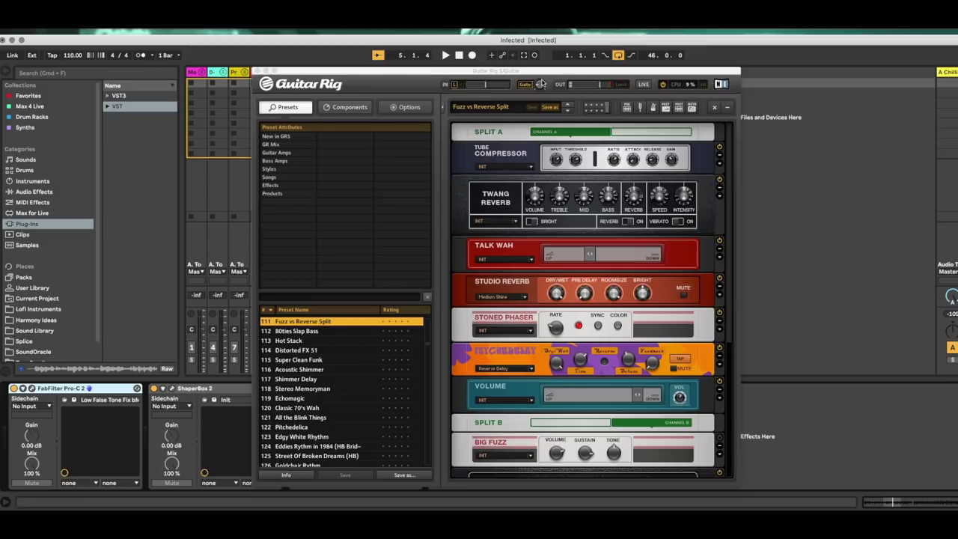
left_click_drag(551, 70, 636, 67)
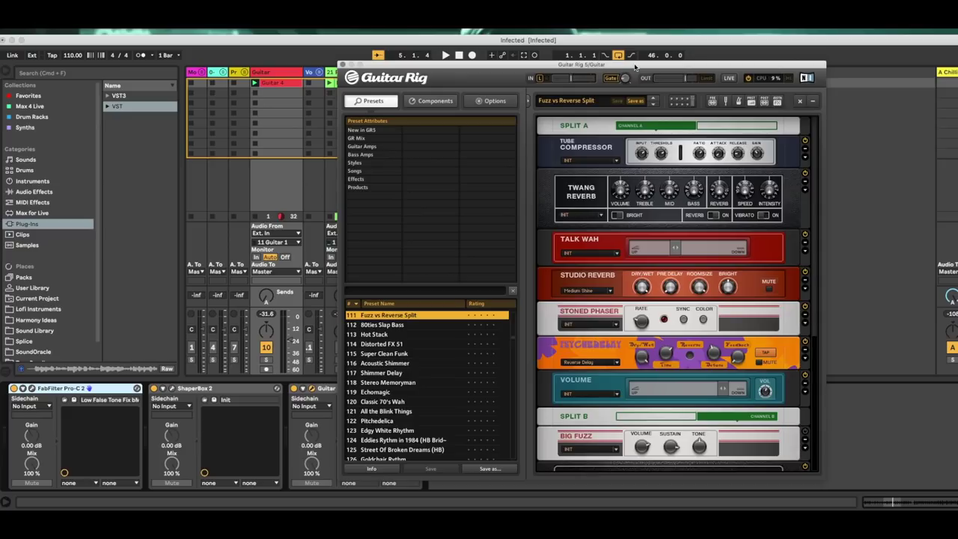
Review the Twang Reverb, Tube Compressor and Talk Wah modules in the rack, then close Guitar Rig.
scroll(608, 248, "down", 6)
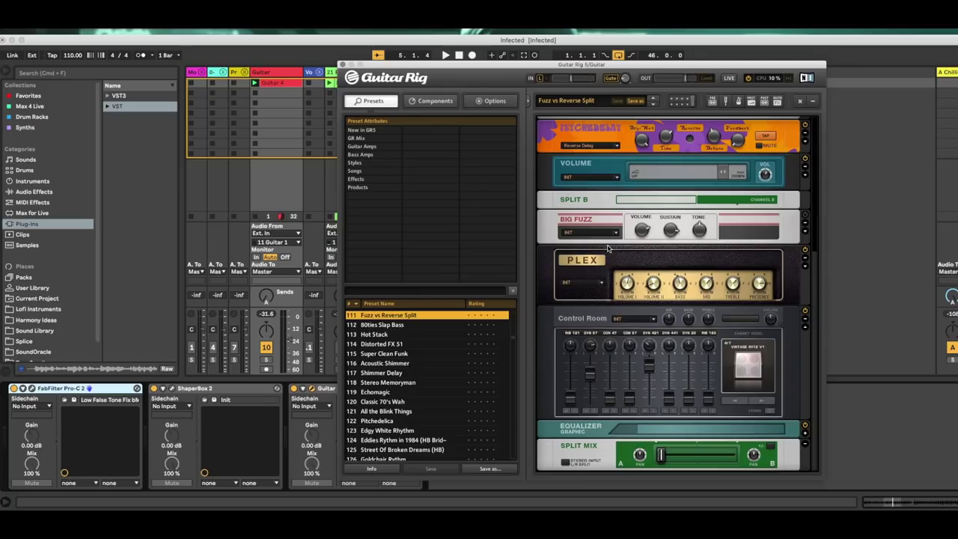
scroll(608, 249, "up", 5)
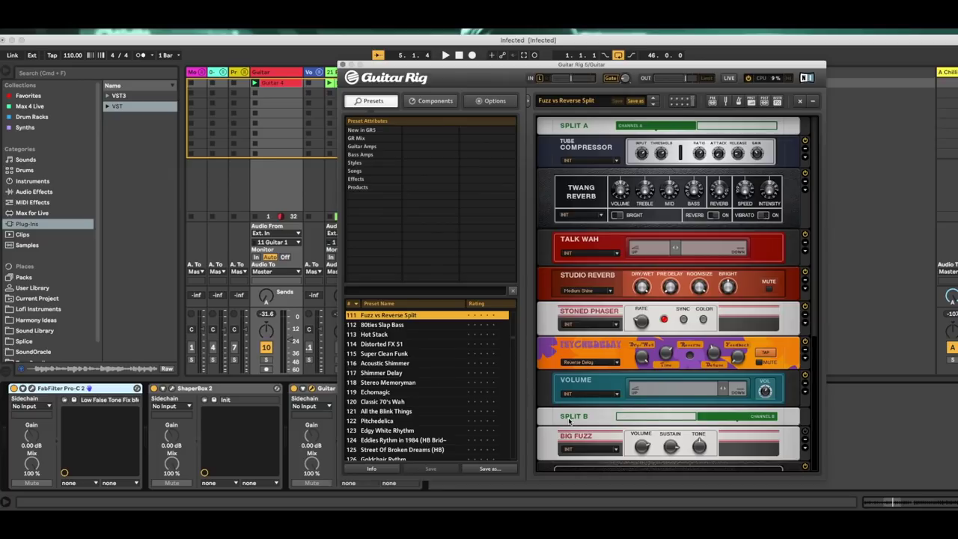
scroll(569, 422, "down", 5)
scroll(569, 421, "up", 5)
left_click(553, 184)
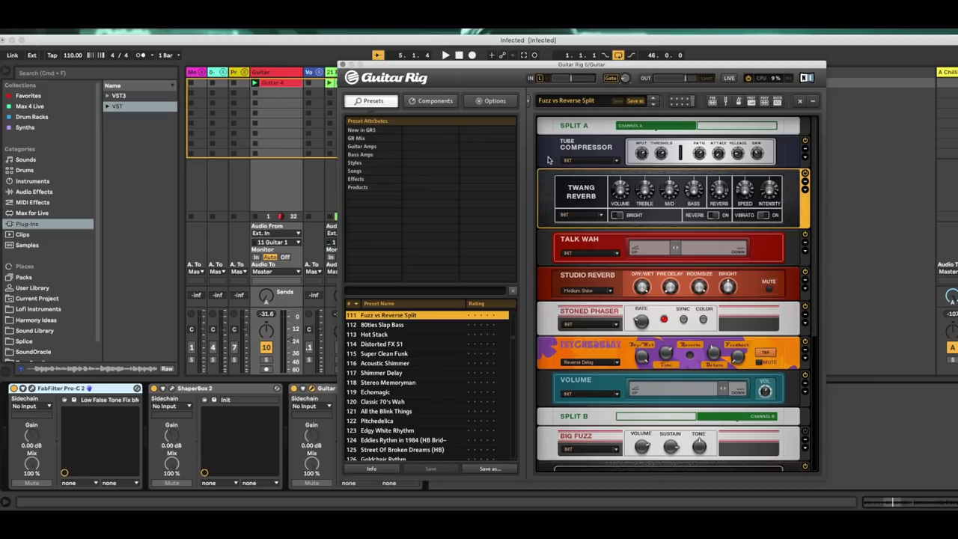
left_click(548, 158)
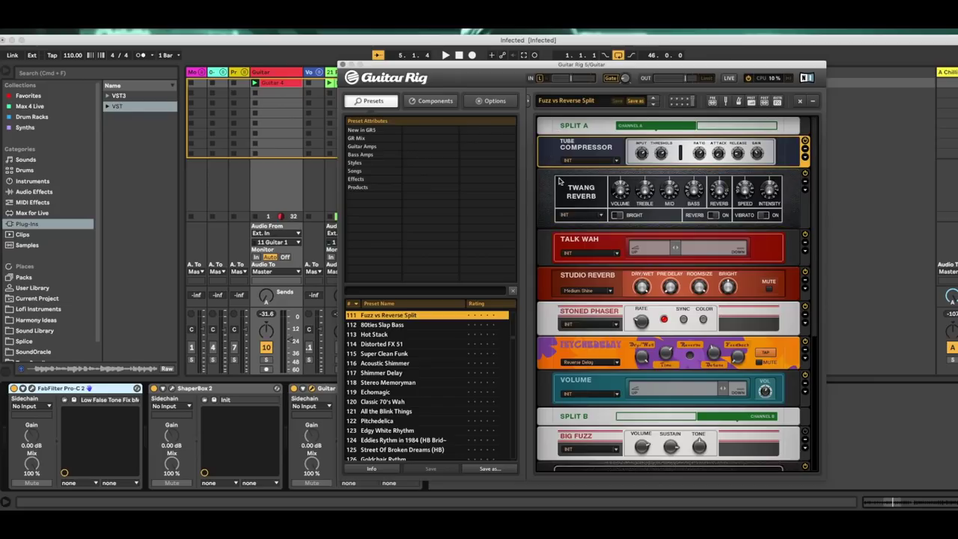
left_click(545, 253)
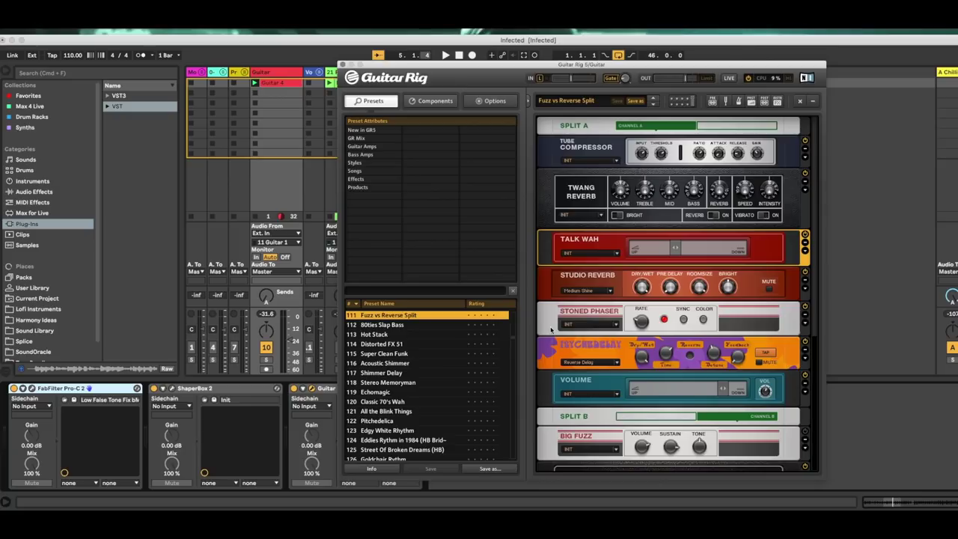
scroll(551, 329, "down", 5)
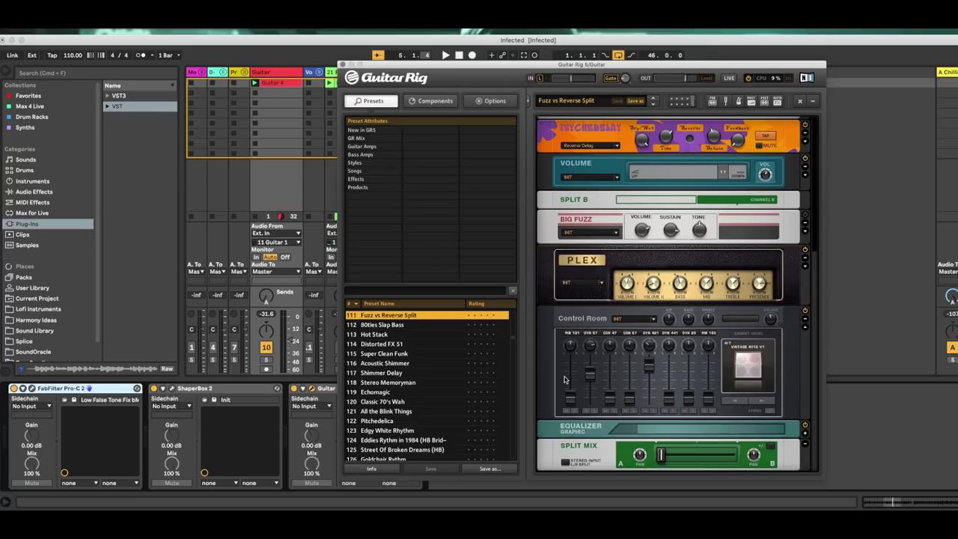
scroll(565, 381, "up", 5)
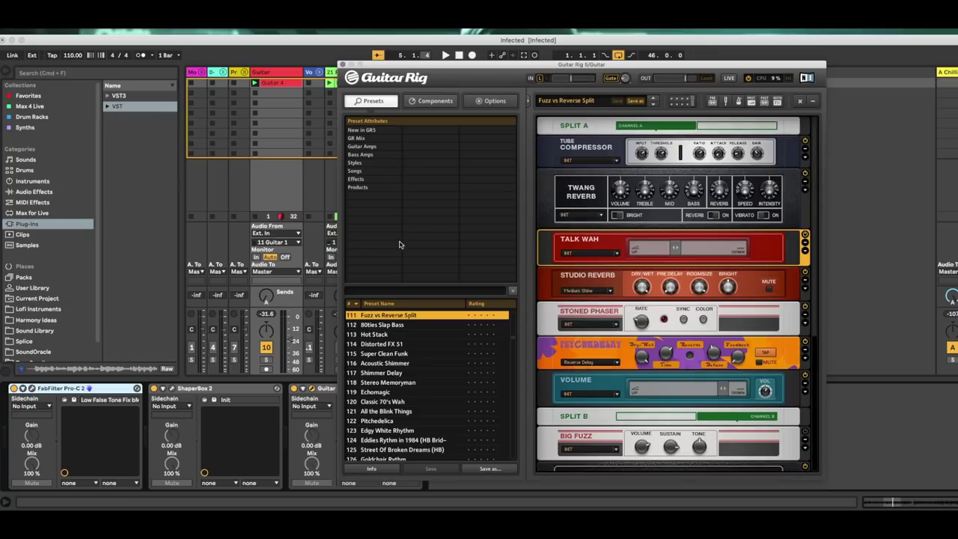
left_click(341, 66)
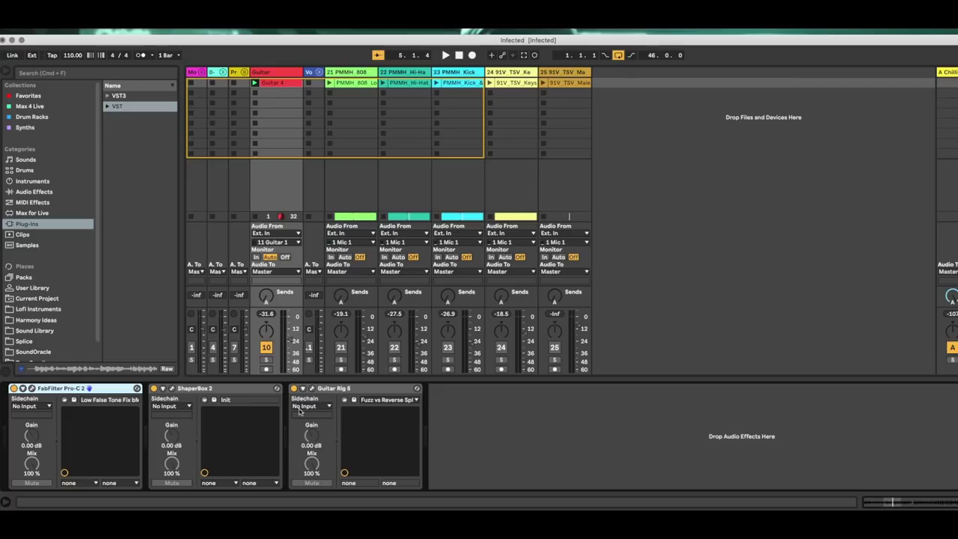
left_click(445, 56)
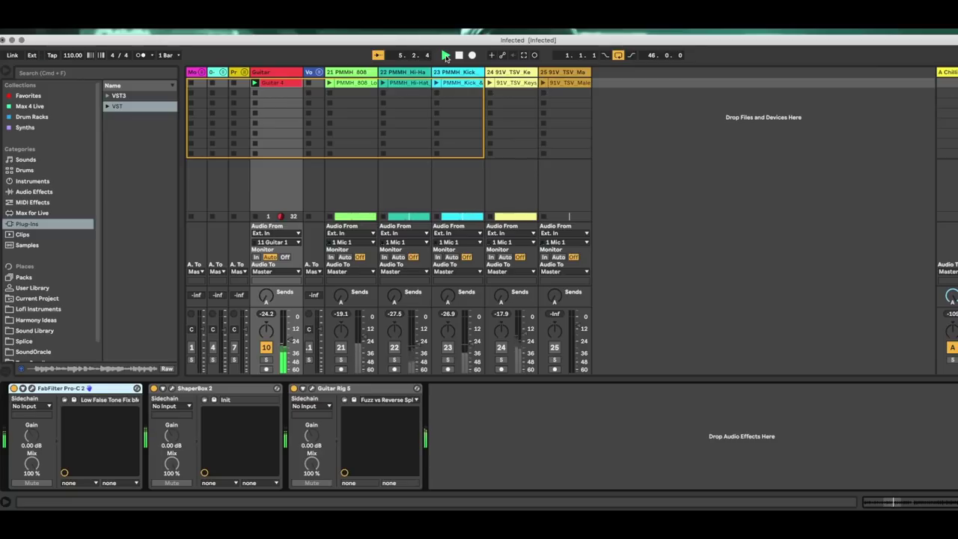
left_click(459, 56)
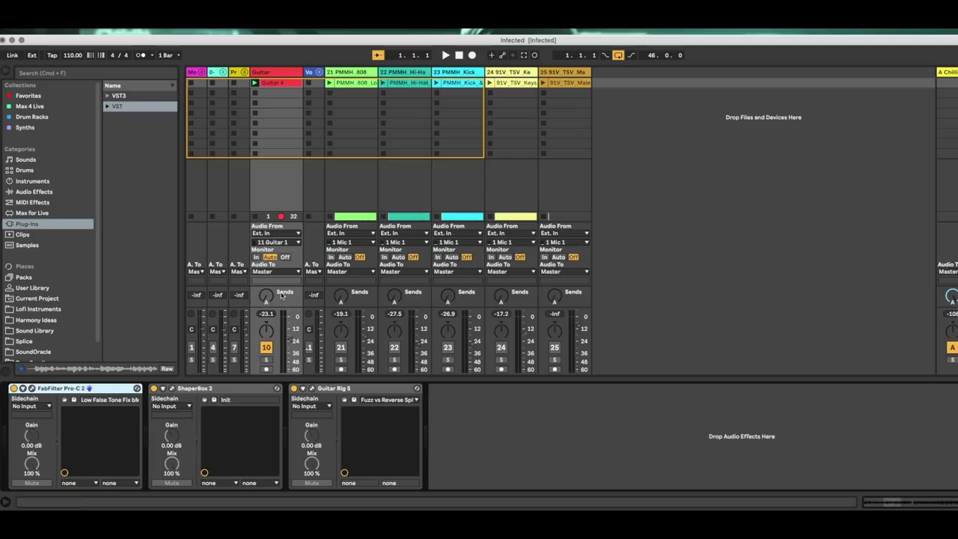
left_click(361, 73)
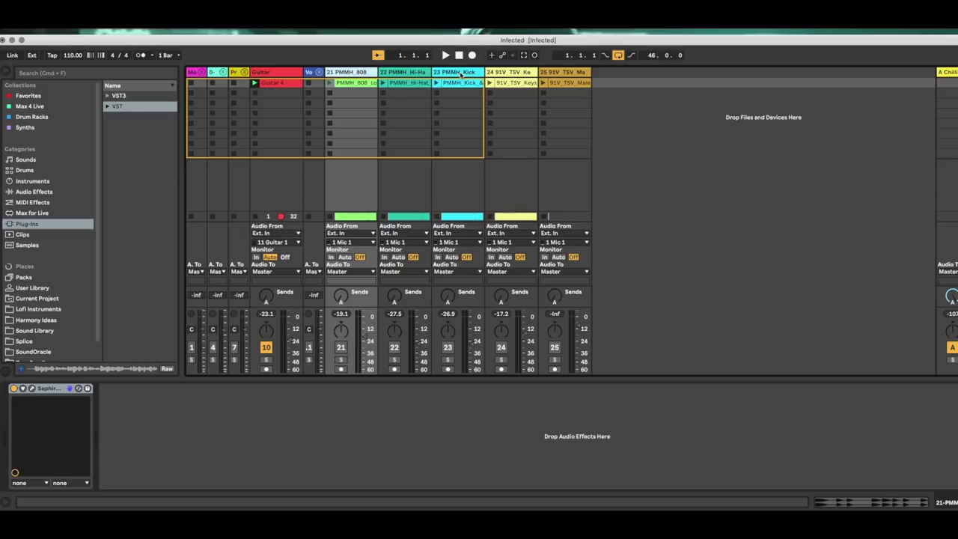
left_click(518, 82)
Switch track 24 on, mute Guitar track 10, and briefly view the Portal editor.
left_click(501, 348)
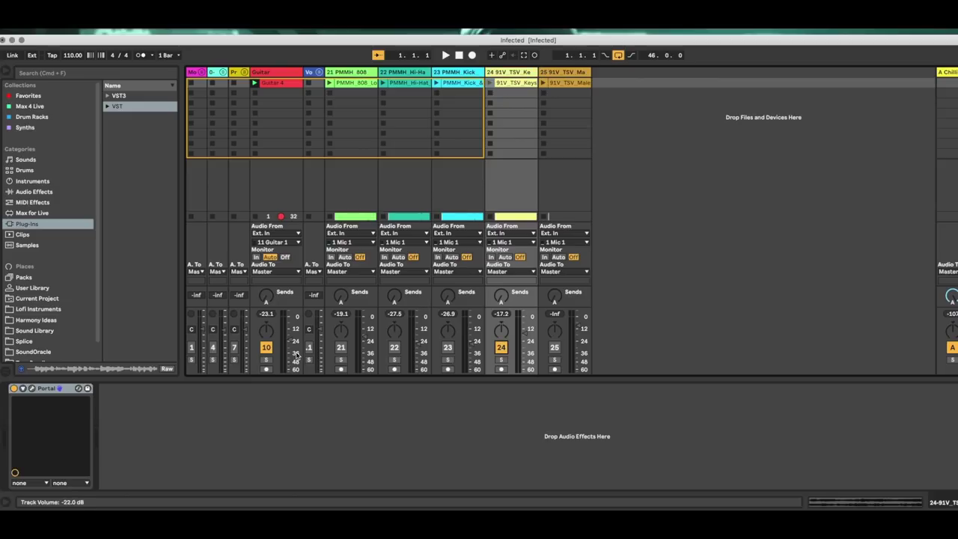
left_click(271, 347)
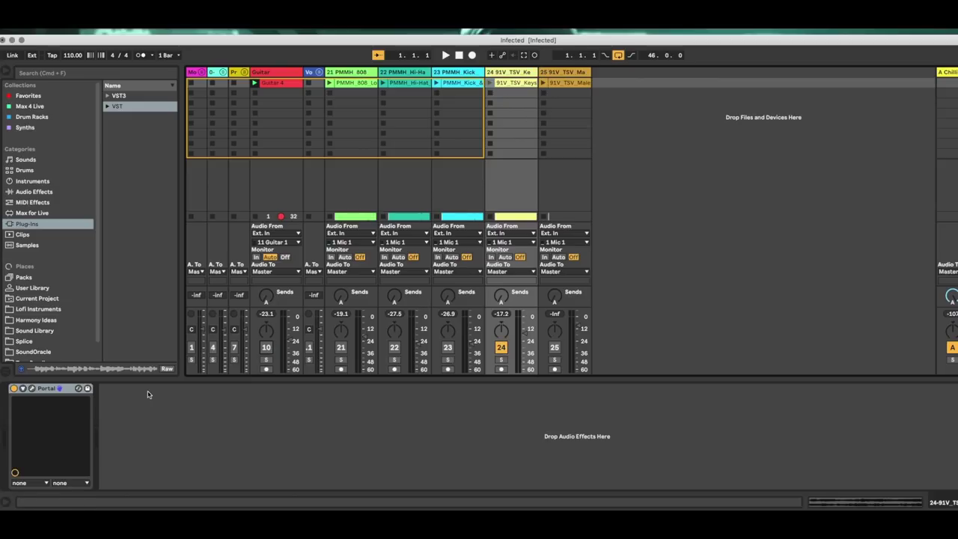
left_click(31, 389)
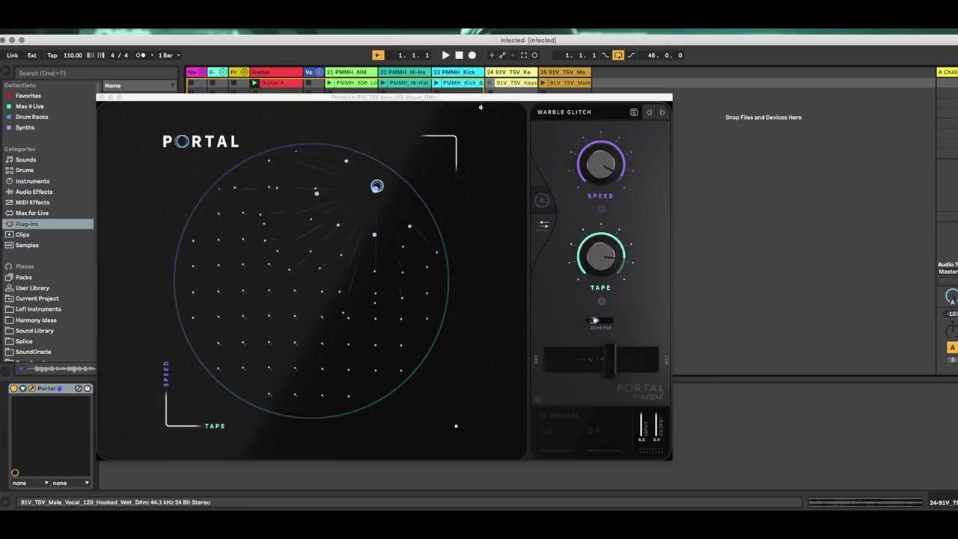
left_click_drag(478, 96, 404, 107)
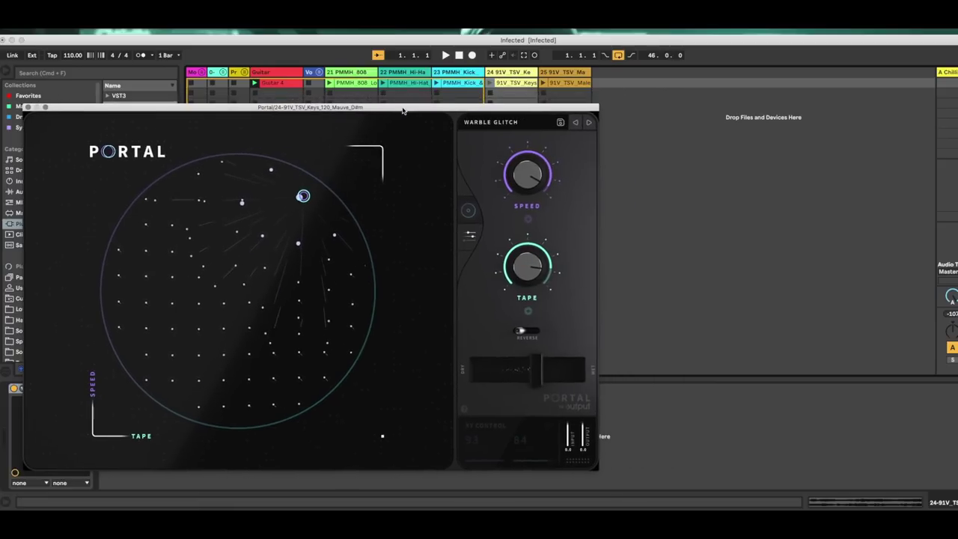
left_click(27, 107)
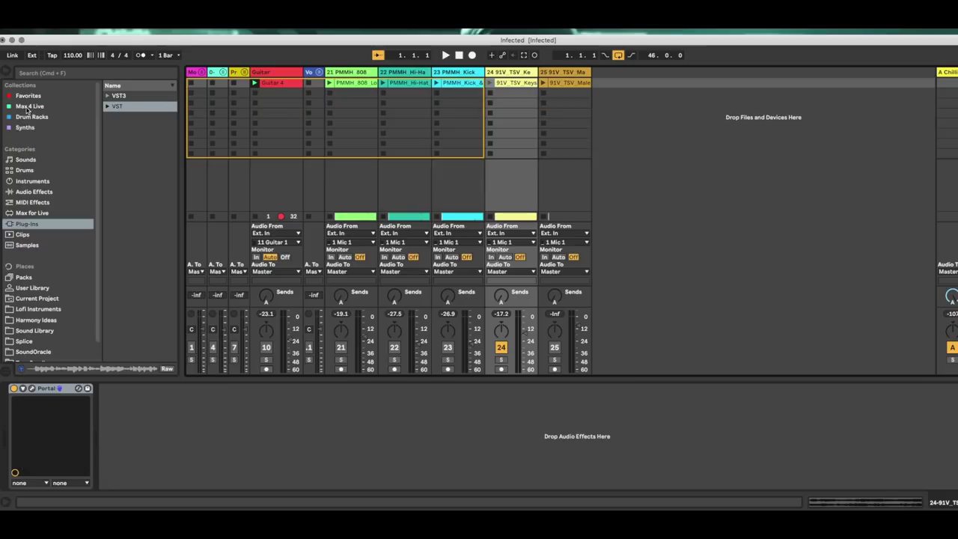
Audition the Keys clip, stop playback, and select track 25.
left_click(490, 84)
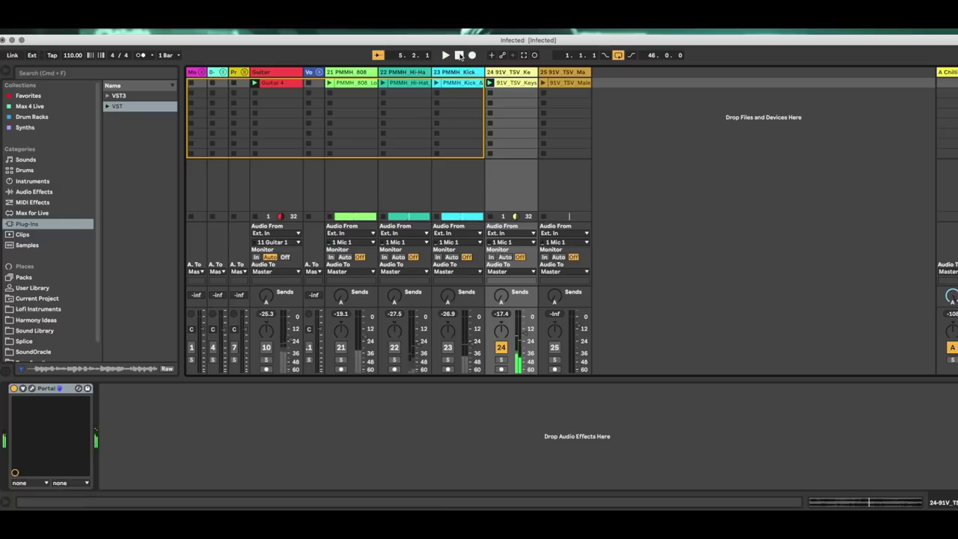
left_click(460, 55)
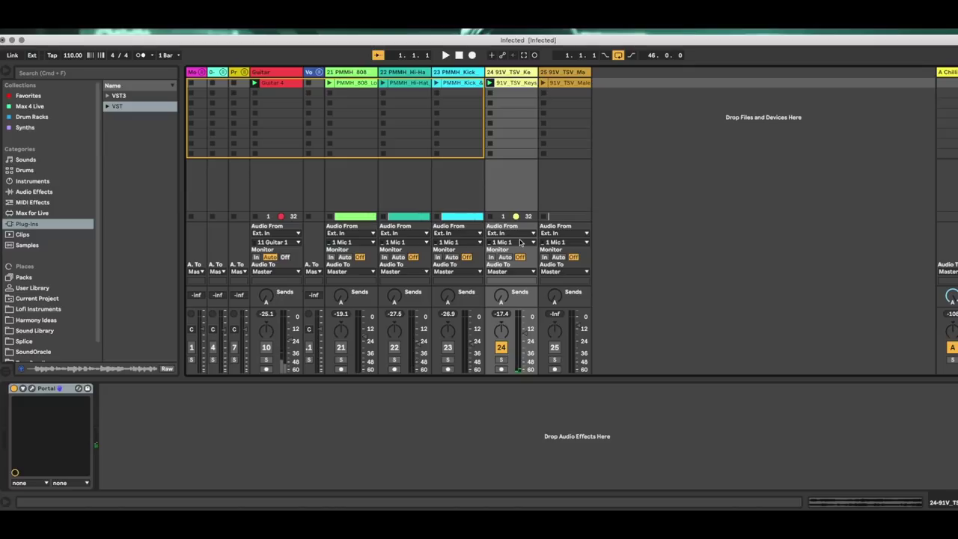
left_click(563, 73)
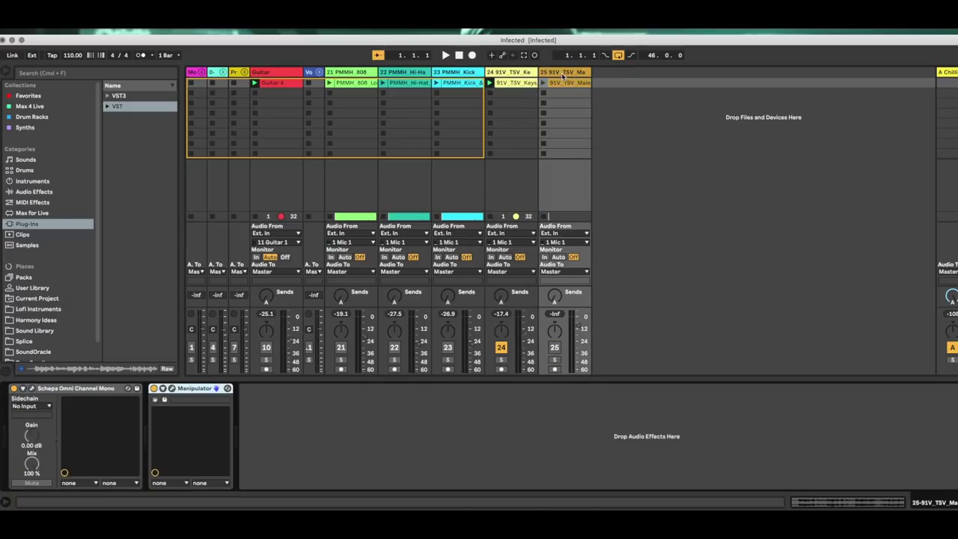
Review track 25's Scheps Omni Channel Mono settings in its editor, then close it.
left_click(90, 389)
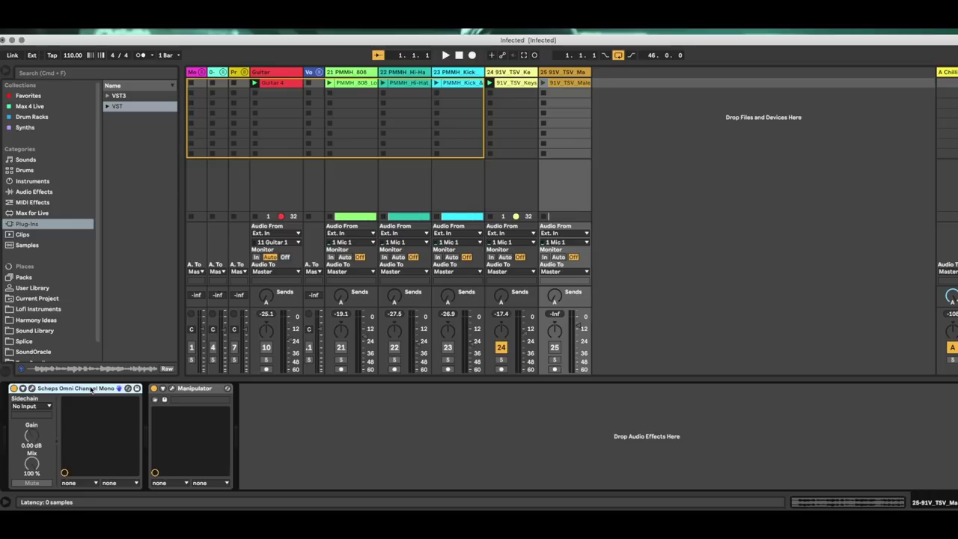
left_click(33, 388)
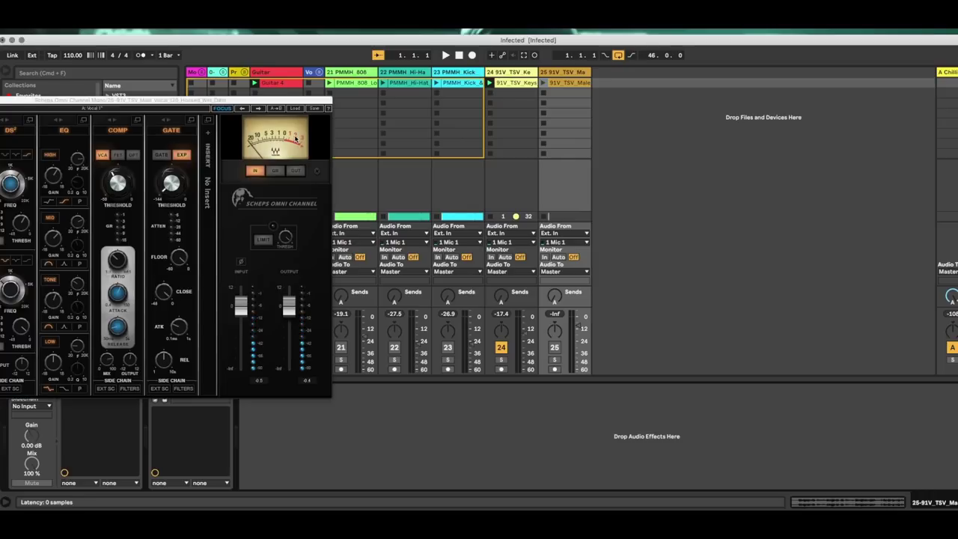
left_click_drag(259, 103, 598, 104)
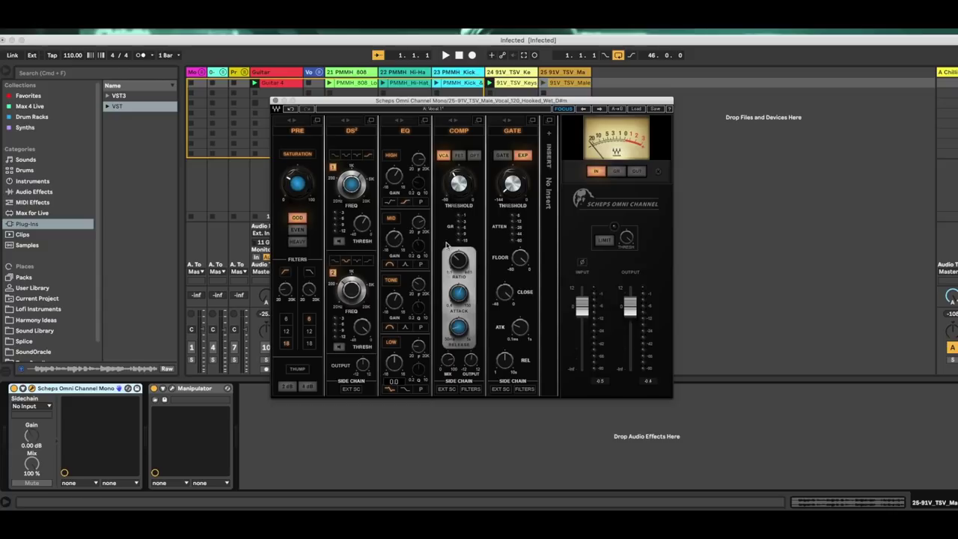
mouse_move(453, 181)
mouse_move(293, 182)
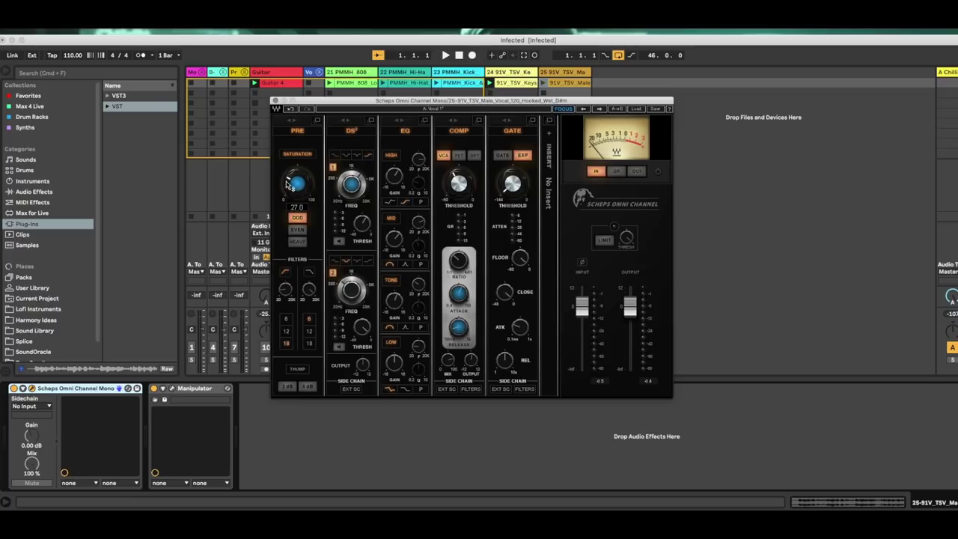
mouse_move(360, 294)
left_click_drag(348, 103, 306, 105)
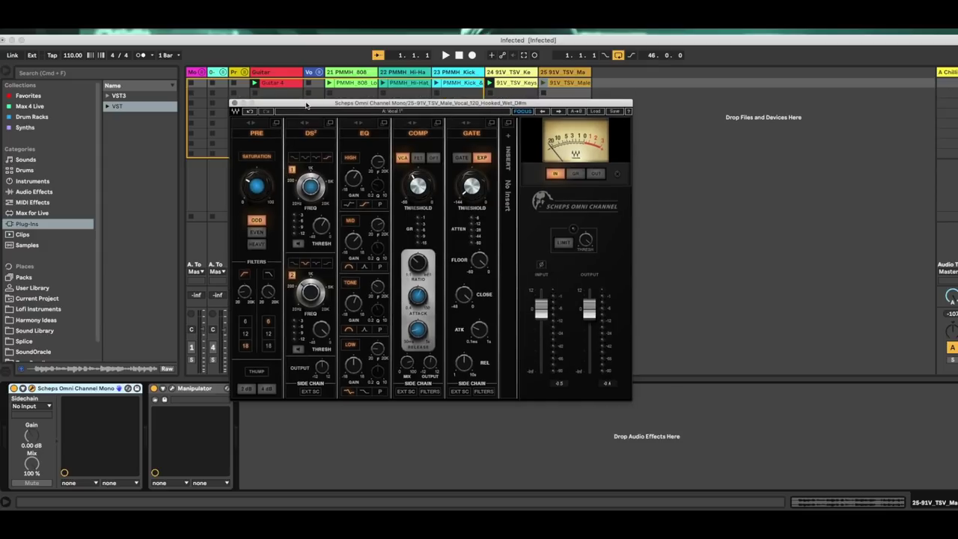
left_click(235, 103)
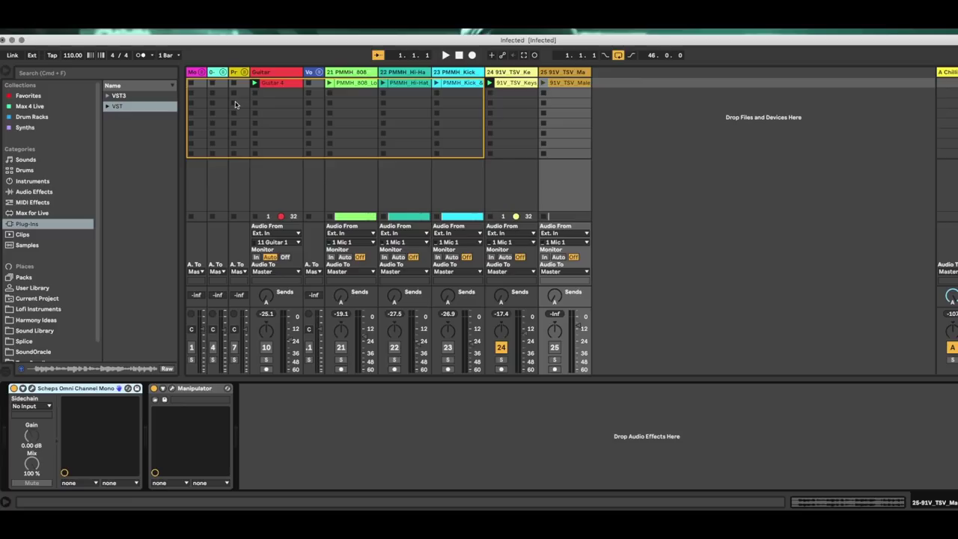
Show the Master track's chain and open the NUGEN MasterCheck editor.
left_click(947, 180)
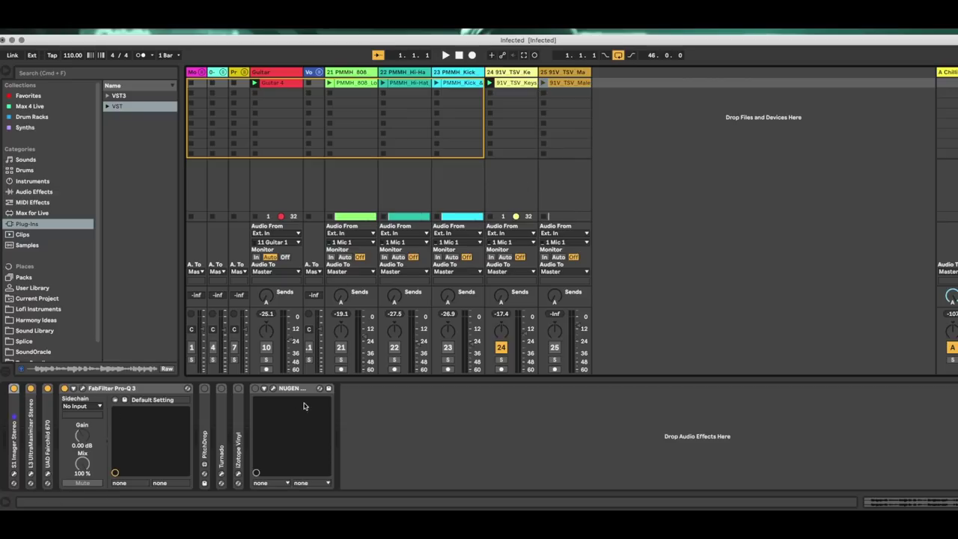
left_click(289, 390)
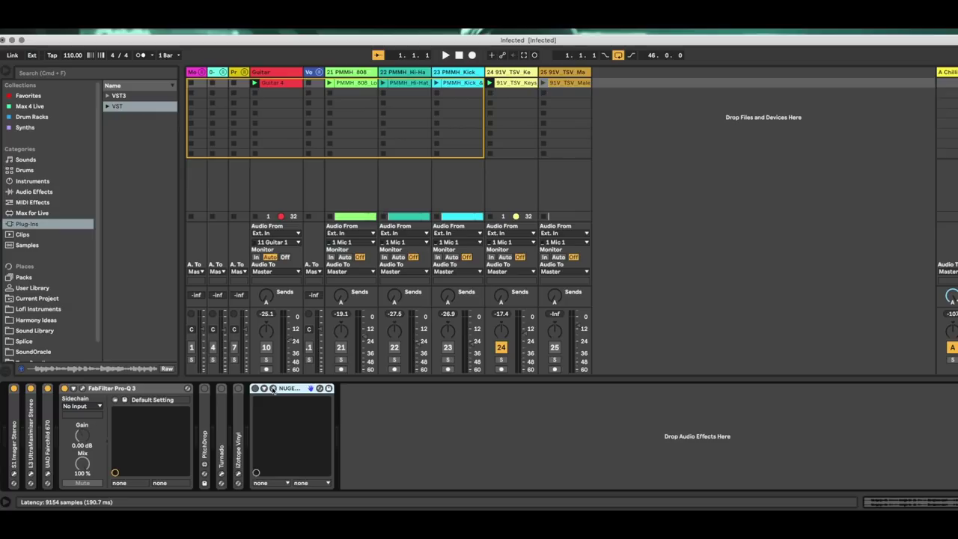
left_click(273, 389)
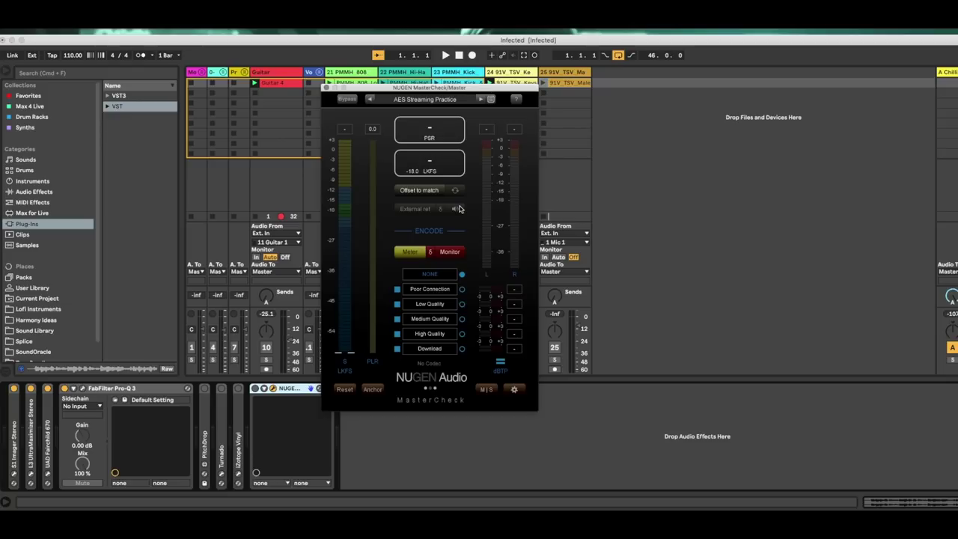
left_click_drag(474, 90, 502, 146)
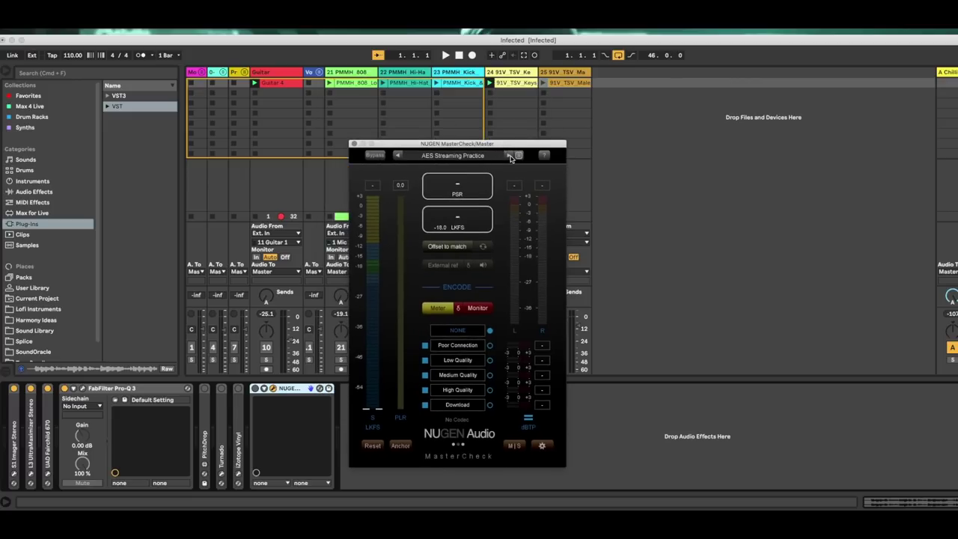
Open MasterCheck's loudness preset list from the AES Streaming Practice preset.
left_click(490, 157)
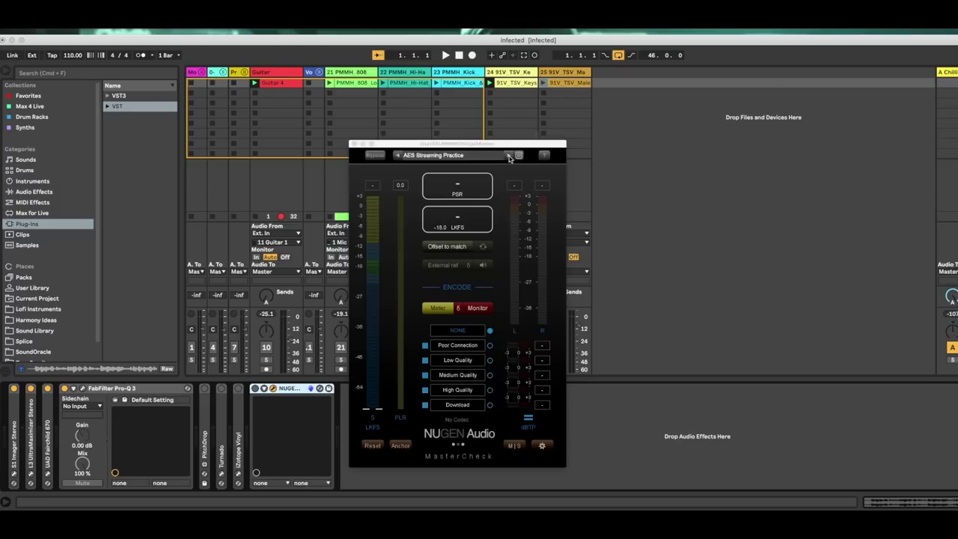
left_click(509, 157)
left_click(520, 156)
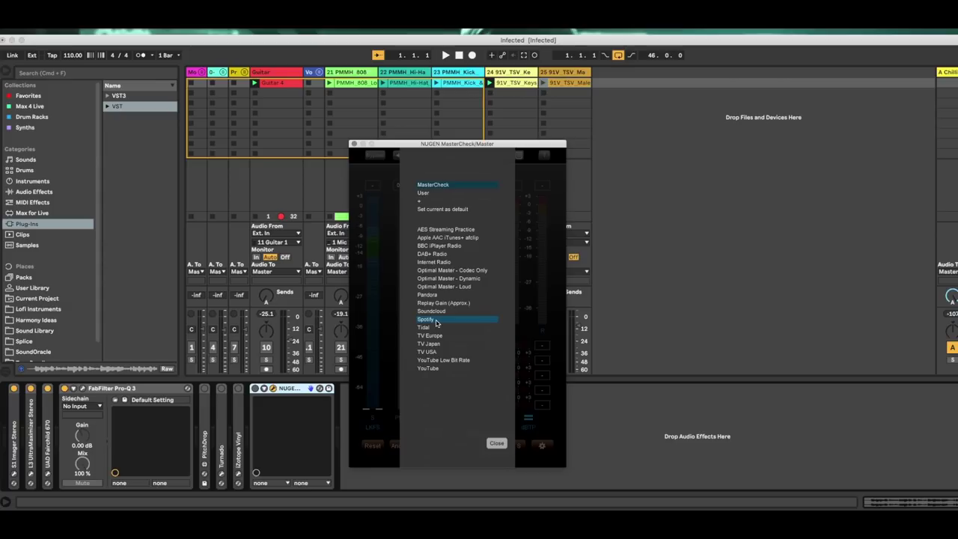
Choose the Spotify preset (-14.0 LKFS), close the list, and turn on offset to match.
left_click(436, 321)
left_click(497, 443)
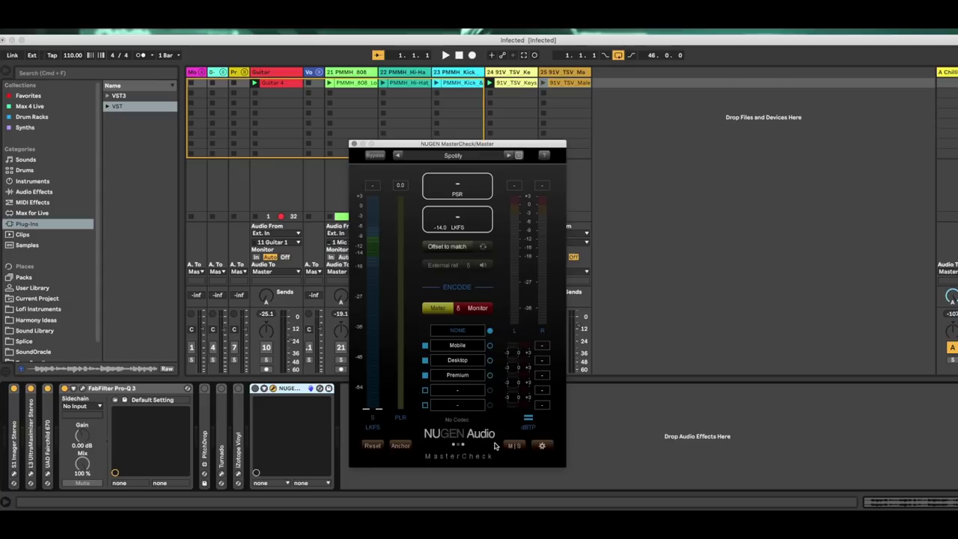
left_click(453, 249)
left_click(453, 249)
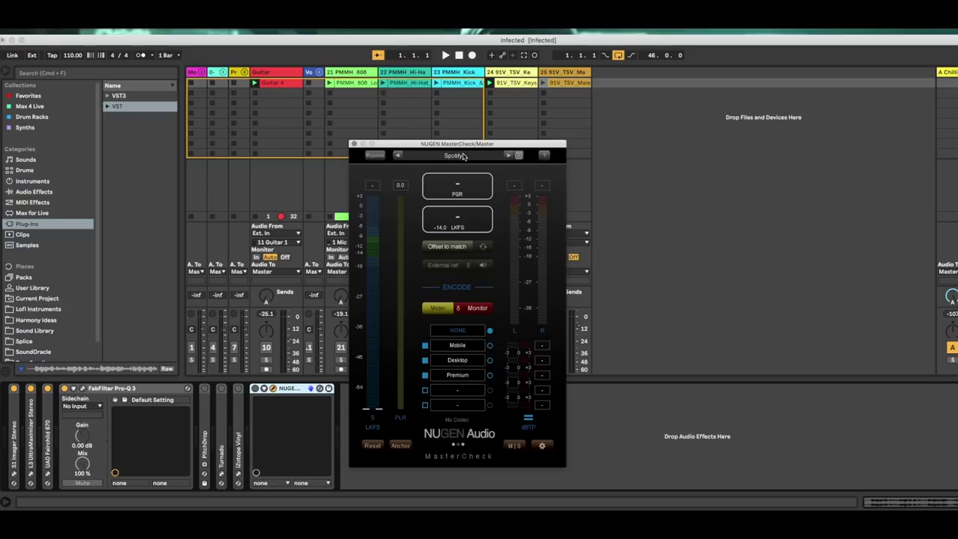
left_click_drag(463, 146, 422, 122)
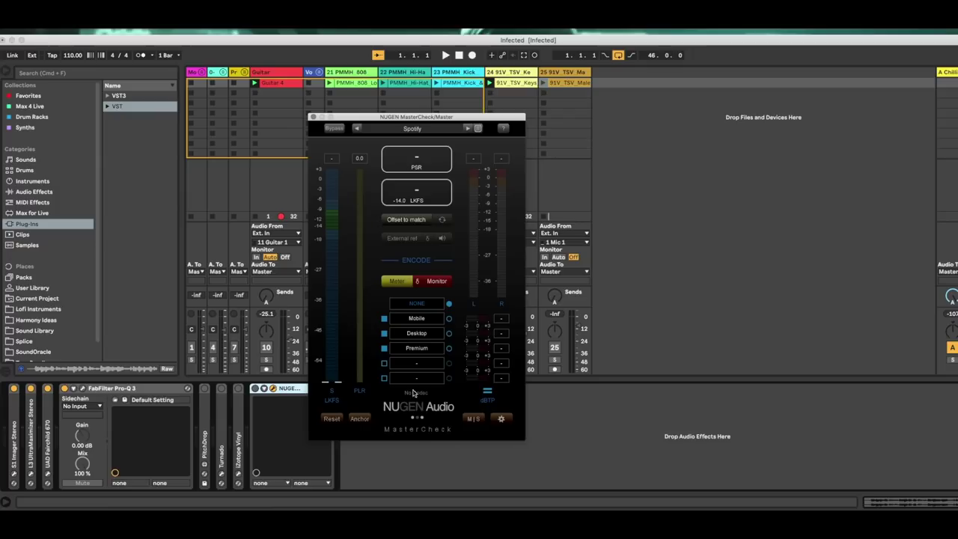
Close MasterCheck and open the master's FabFilter Pro-Q 3 editor.
left_click(314, 117)
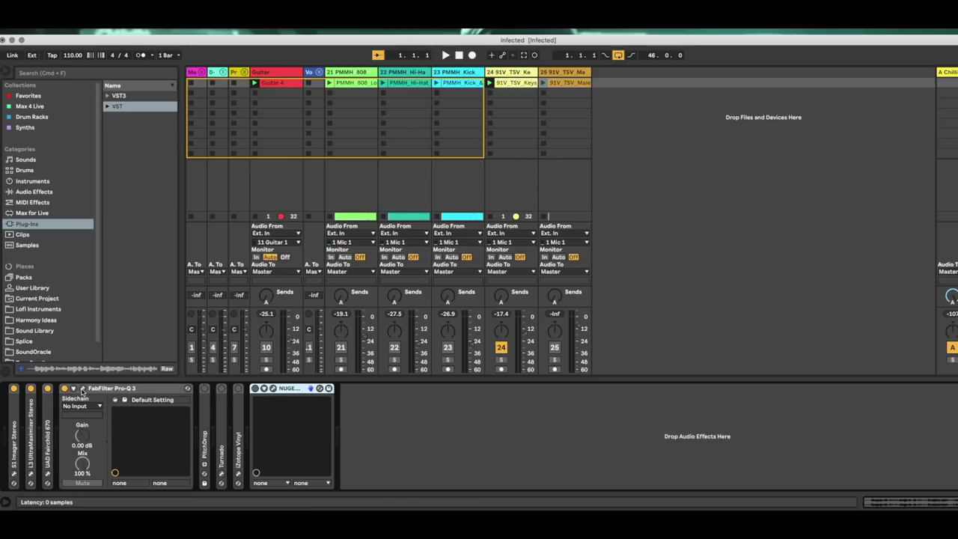
left_click(83, 388)
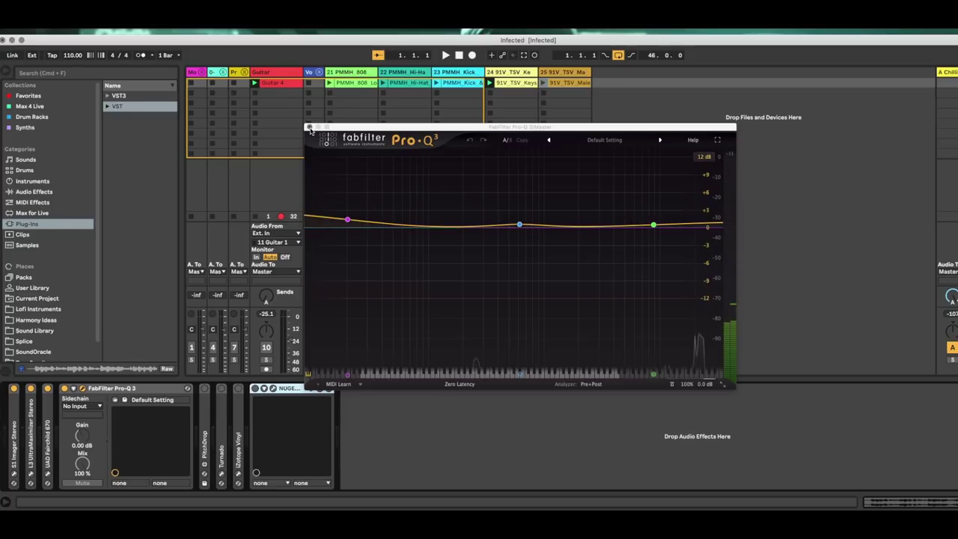
Start playback and inspect Pro-Q 3's high shelf and the bell band near 618 Hz.
left_click(447, 57)
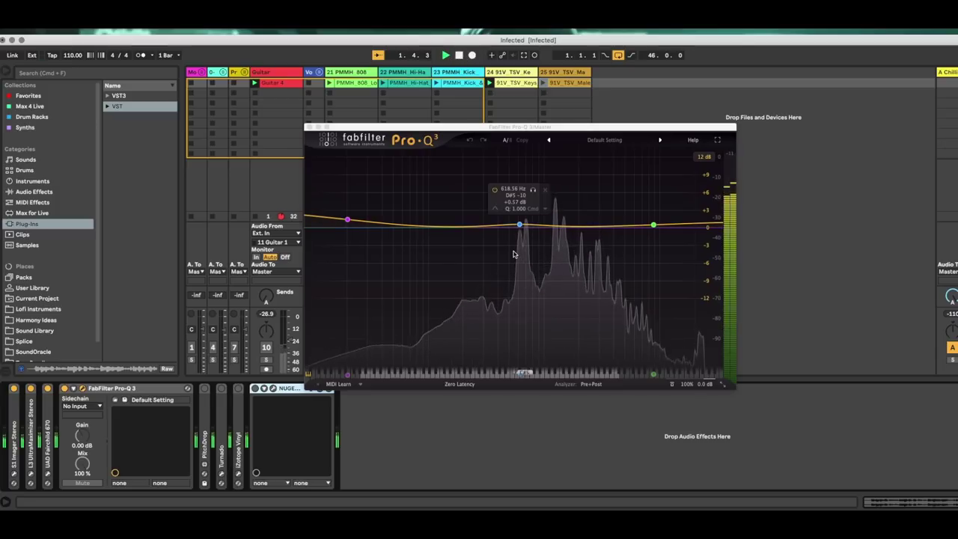
left_click(655, 224)
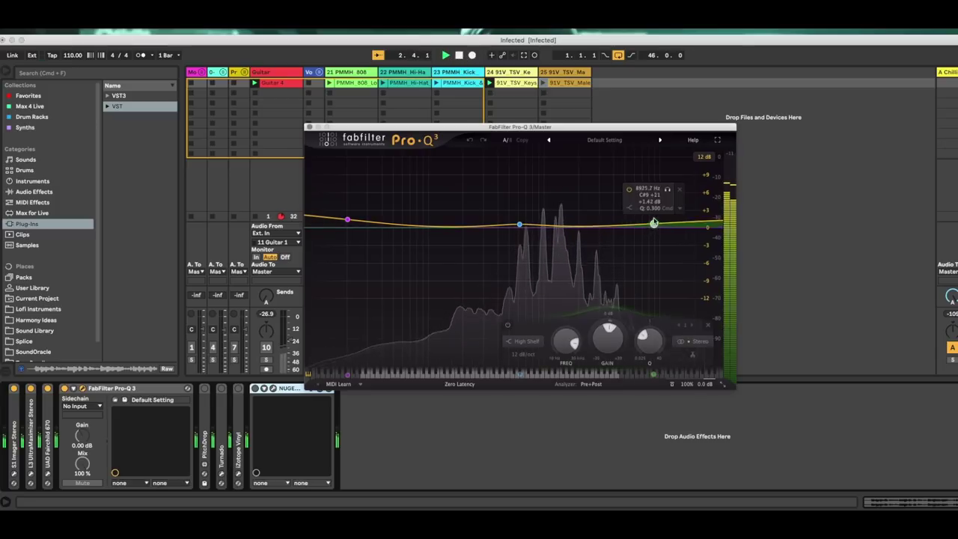
left_click(521, 225)
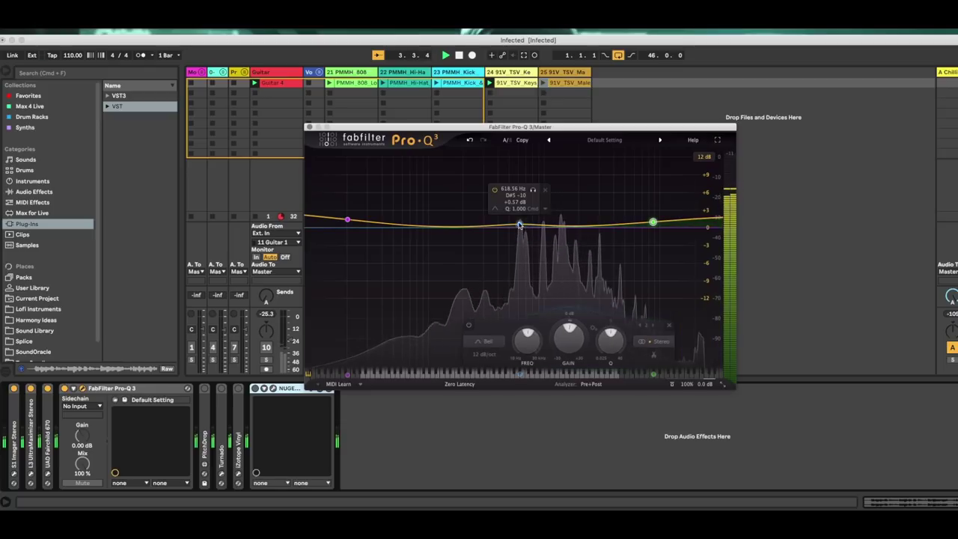
left_click_drag(520, 225, 525, 223)
Move the low shelf to about 28.7 Hz and the bell band to about 760 Hz.
mouse_move(348, 225)
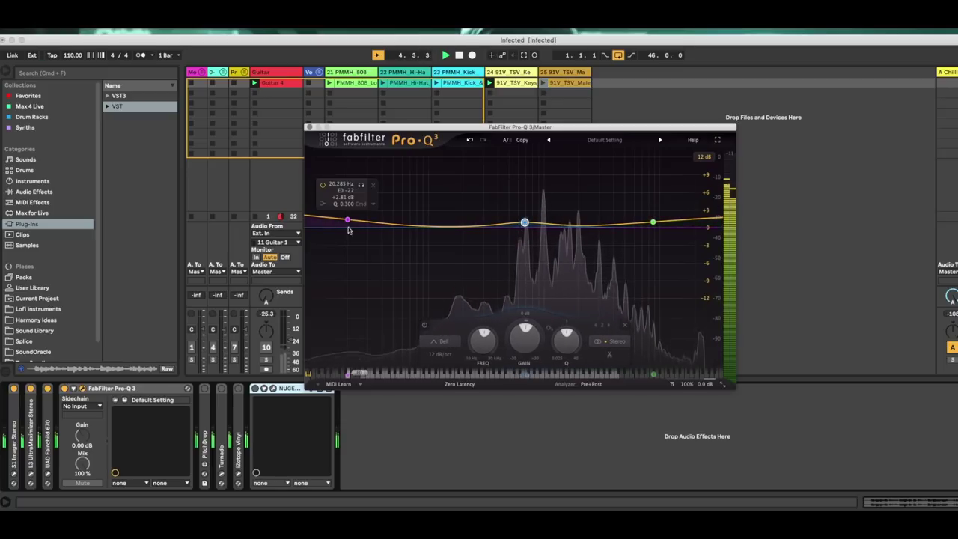
left_click_drag(348, 222, 366, 222)
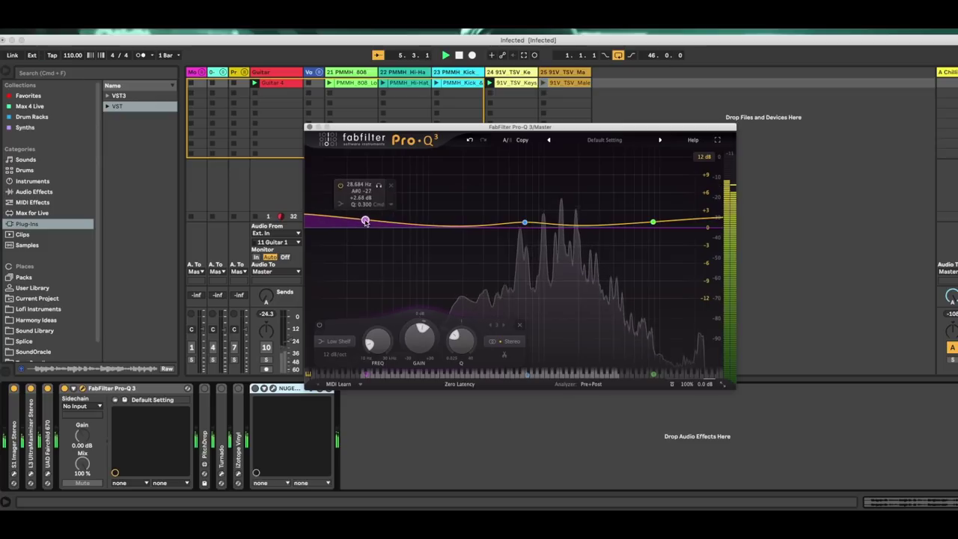
left_click(526, 223)
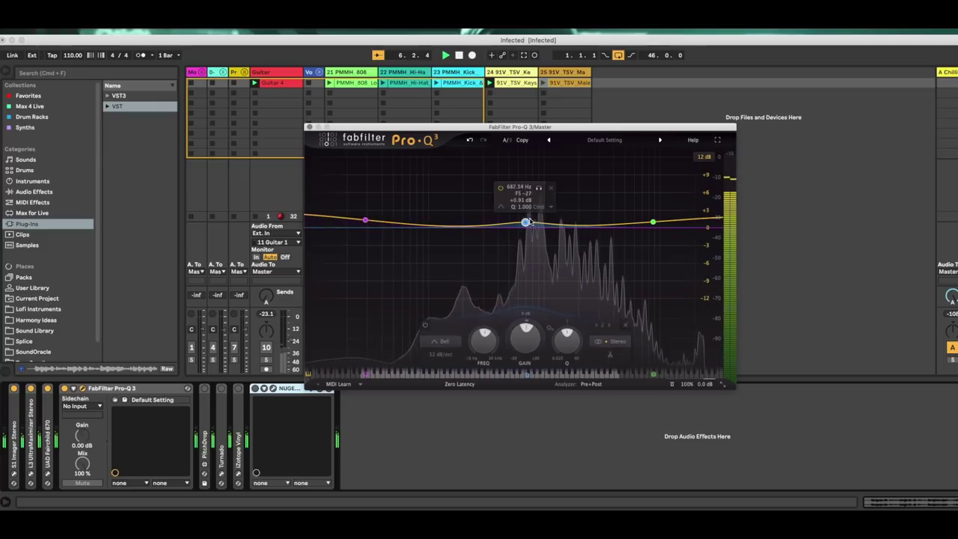
left_click_drag(529, 223, 534, 220)
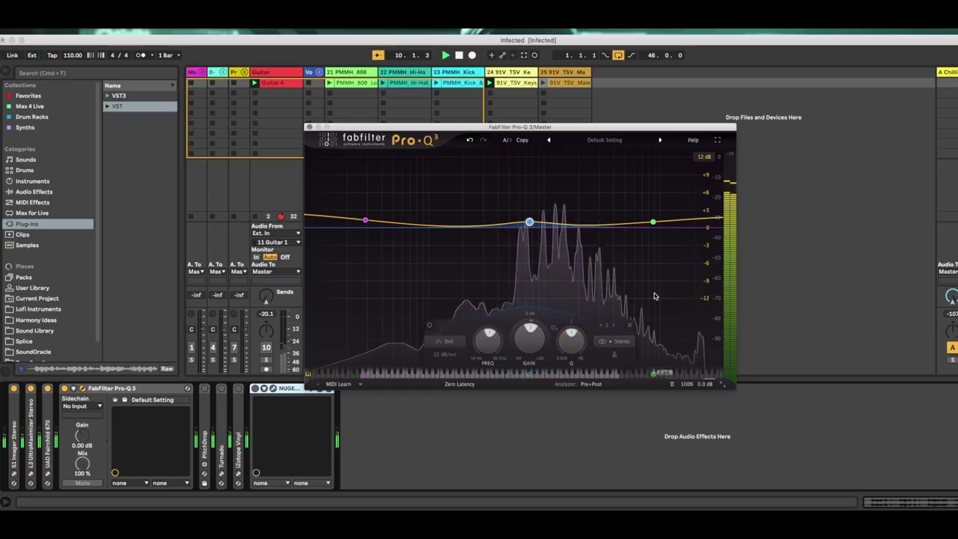
Add and delete a test bell band near 985 Hz, close Pro-Q 3, and open the Fairchild 670.
left_click(655, 223)
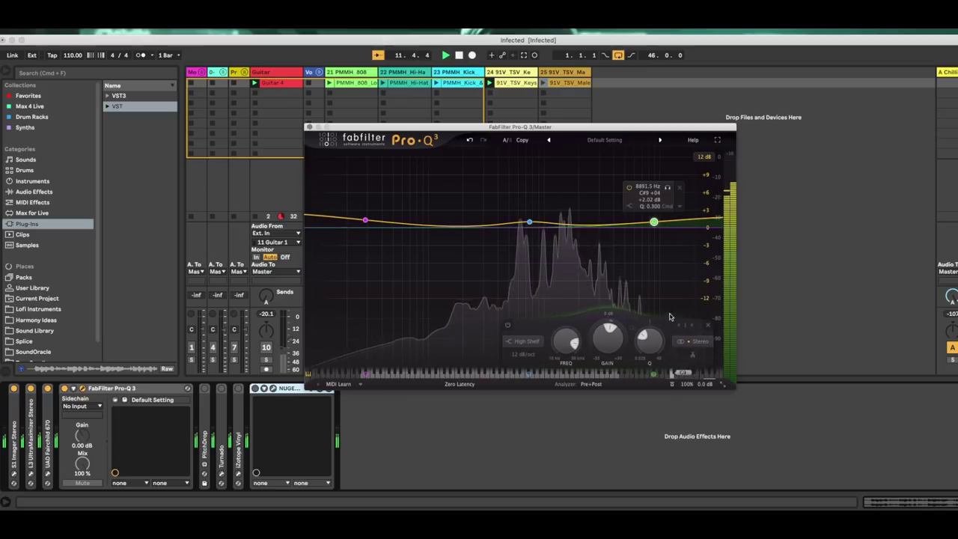
mouse_move(644, 341)
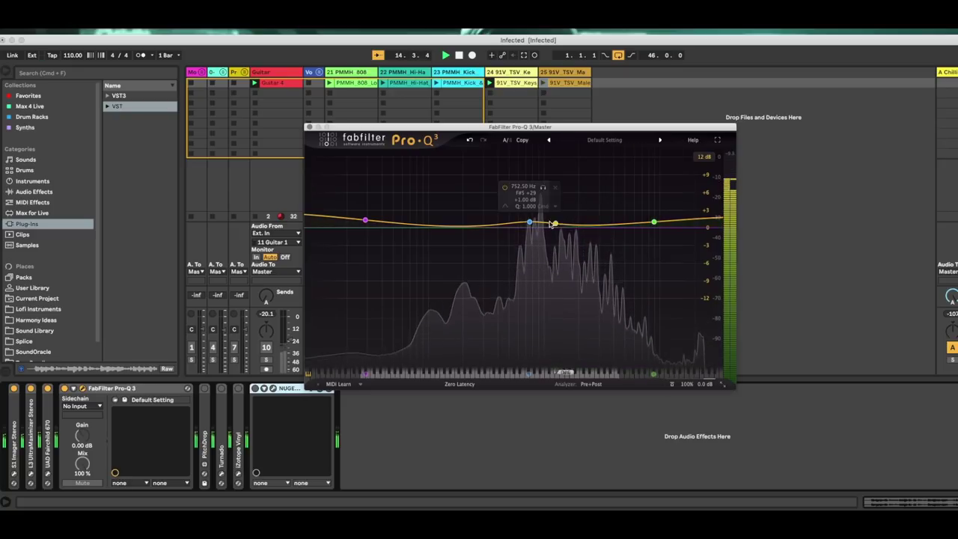
mouse_move(531, 221)
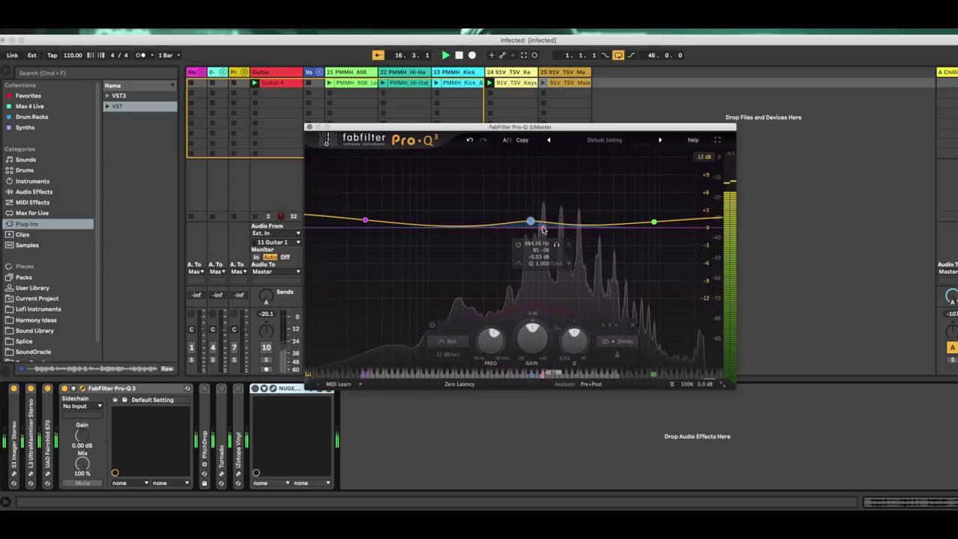
left_click(543, 227)
left_click_drag(544, 232, 544, 242)
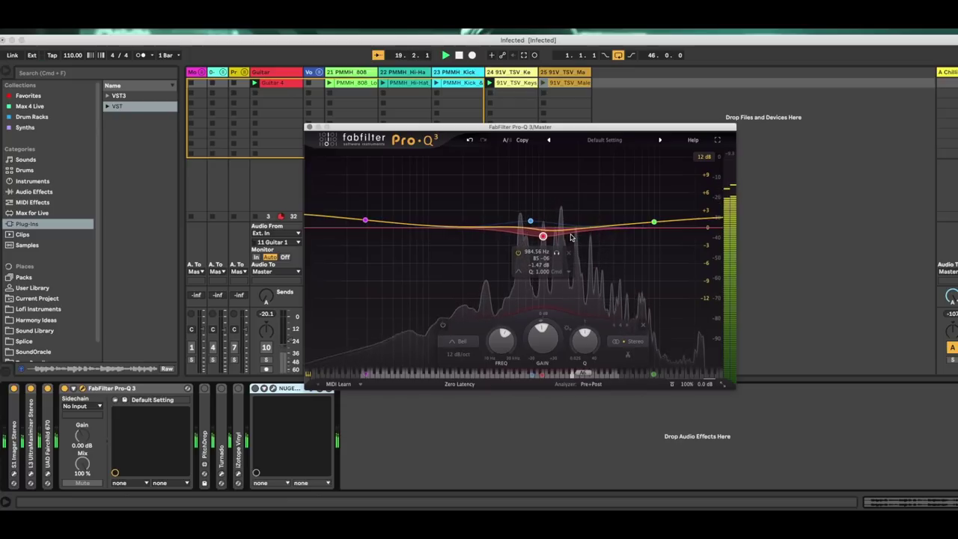
double_click(543, 236)
left_click(655, 222)
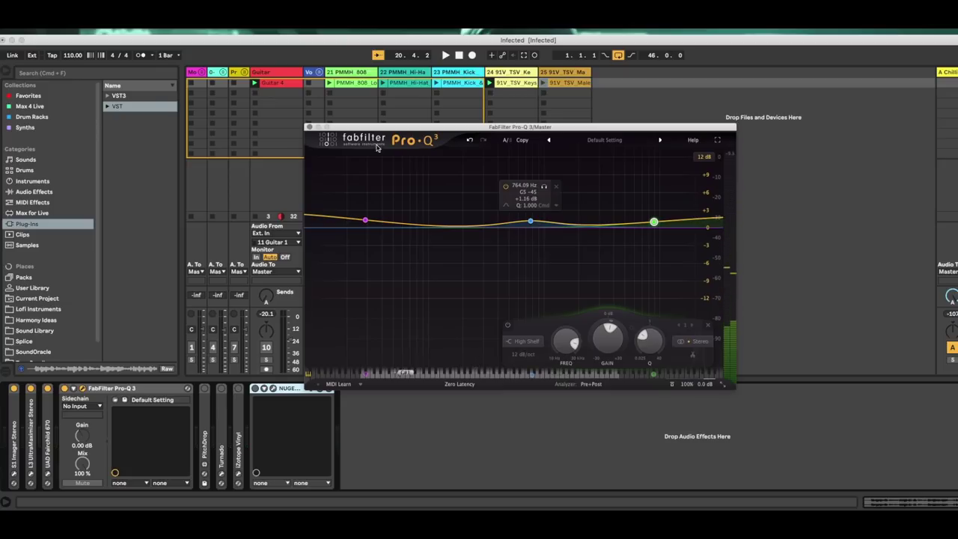
left_click(310, 128)
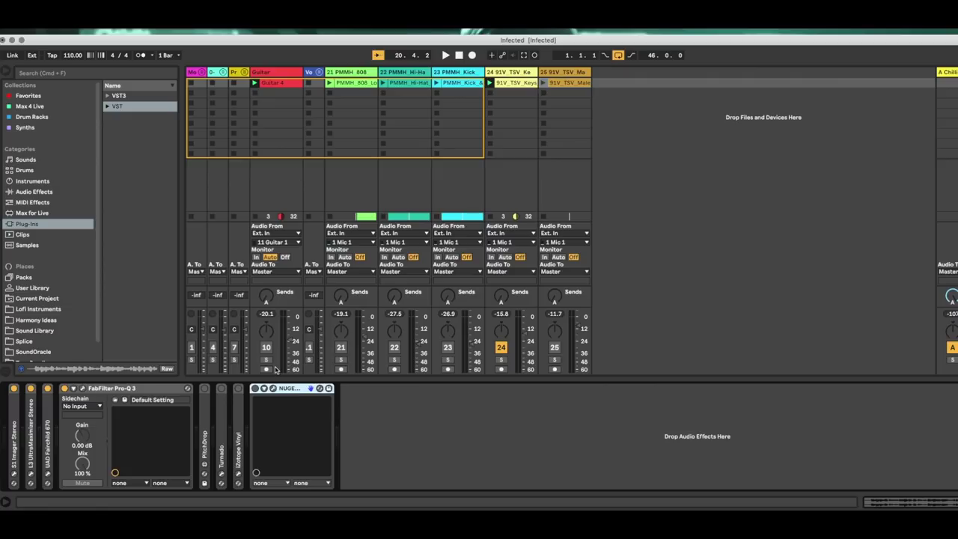
left_click(47, 476)
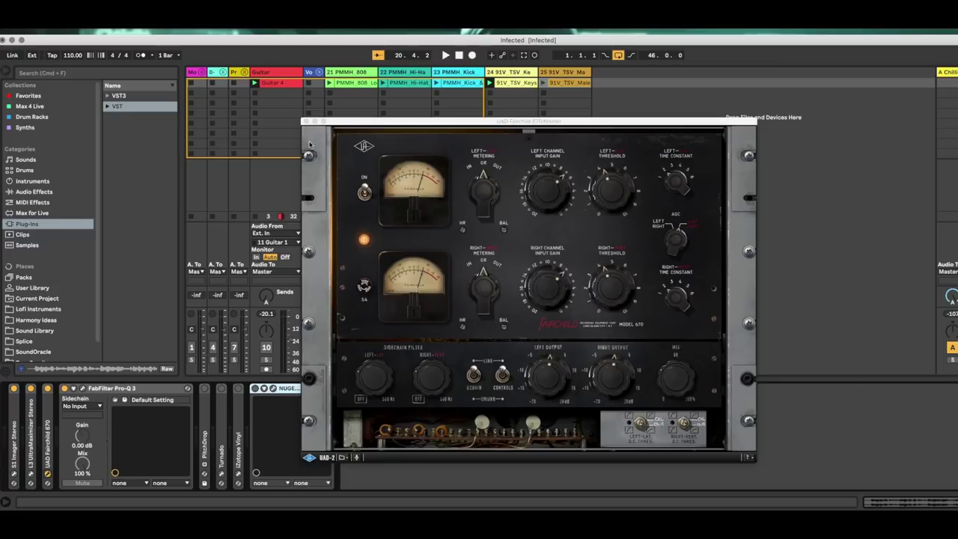
left_click(306, 122)
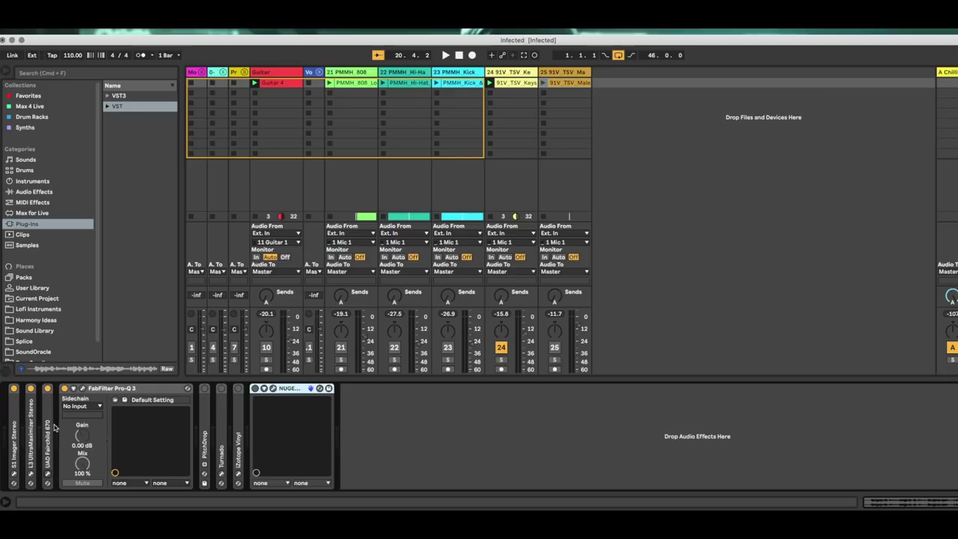
left_click(31, 473)
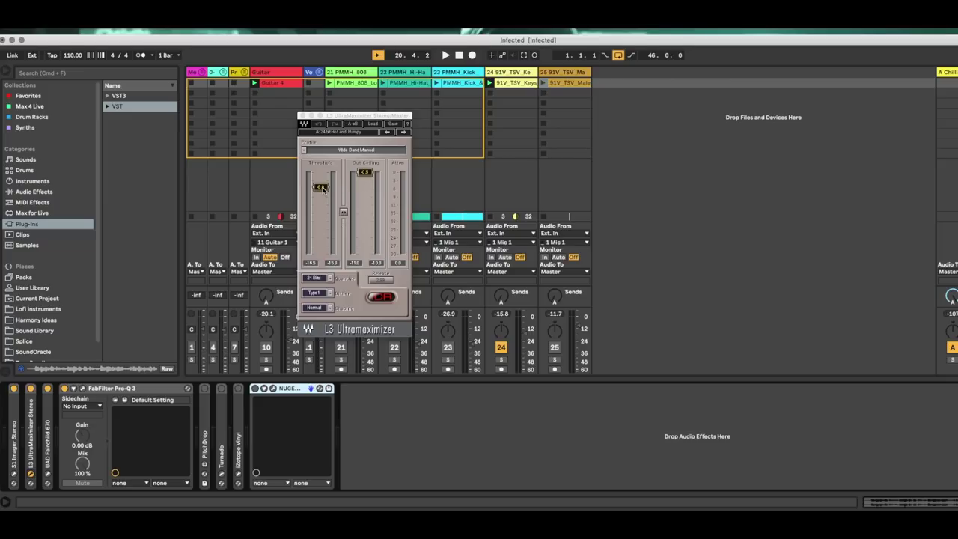
Fine-tune the master L3 UltraMaximizer Threshold slider in two small drags, then close its window.
left_click_drag(323, 188, 323, 190)
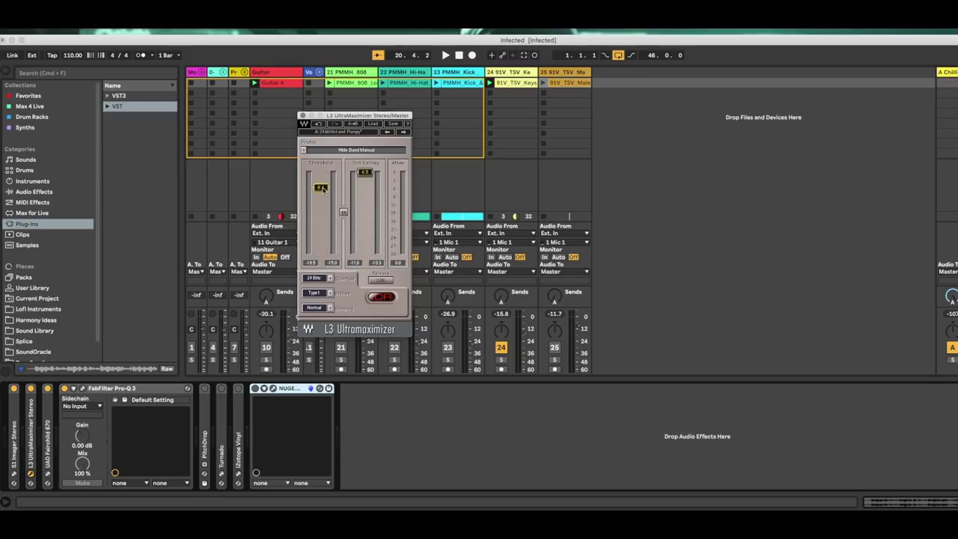
left_click_drag(324, 189, 324, 192)
left_click(303, 116)
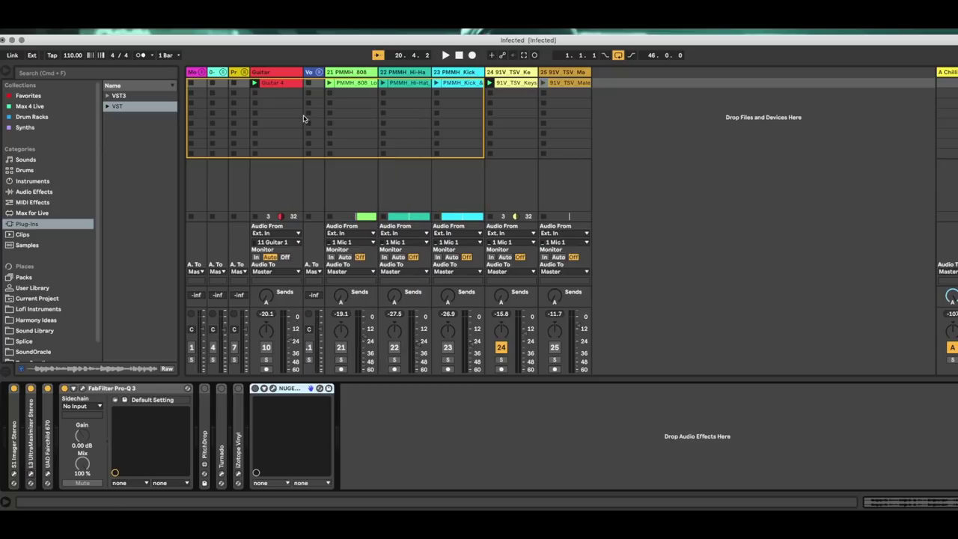
left_click(14, 477)
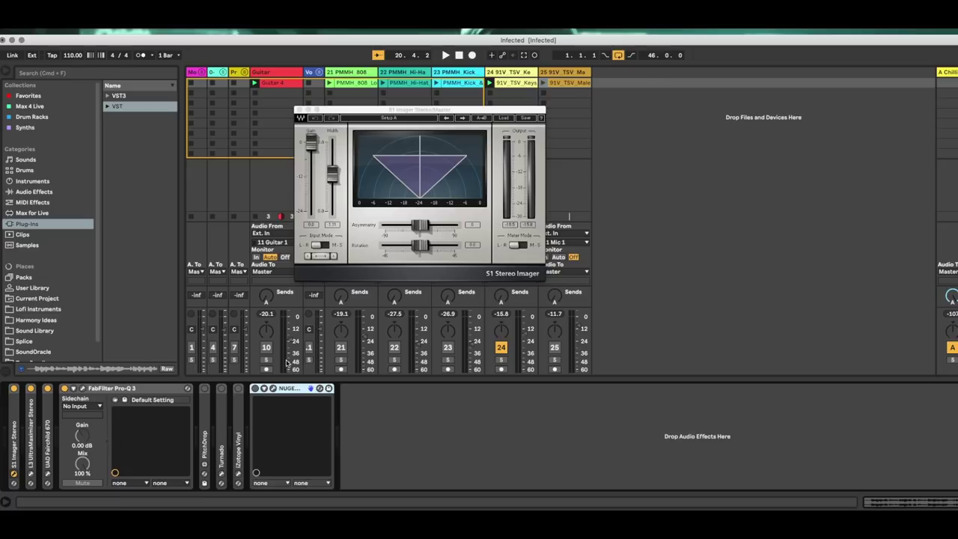
Move the S1 Imager window aside, push its Width fader to about 1.22, and close it.
left_click_drag(469, 111, 564, 244)
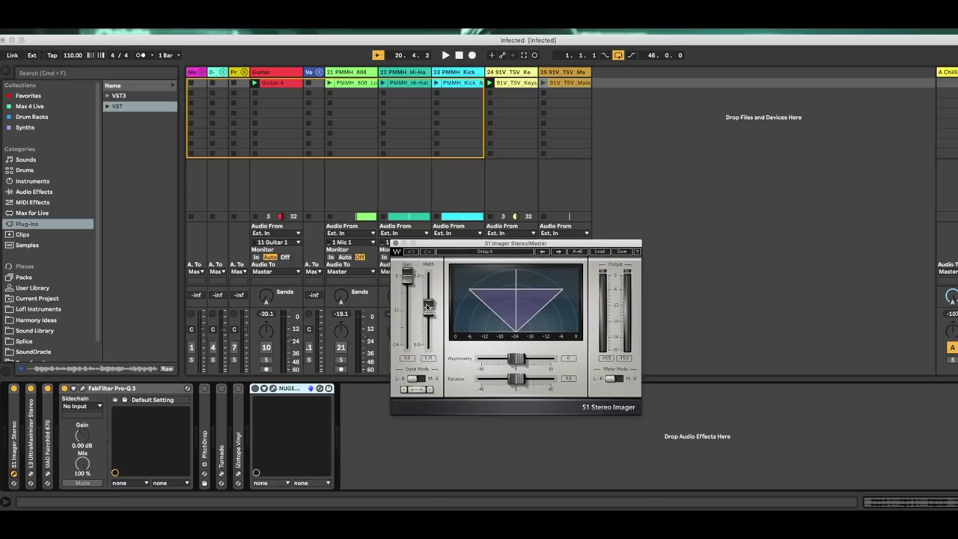
left_click_drag(428, 307, 406, 276)
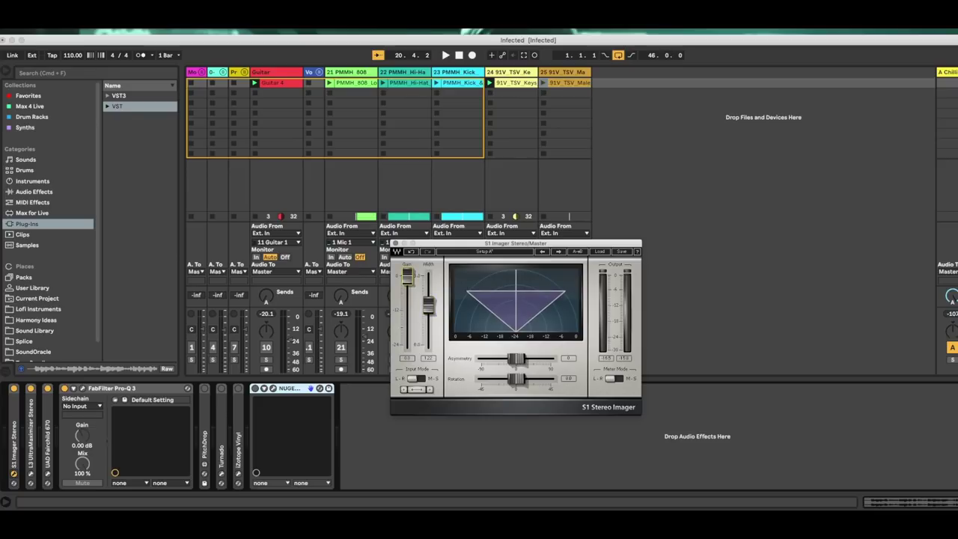
left_click_drag(428, 309, 430, 307)
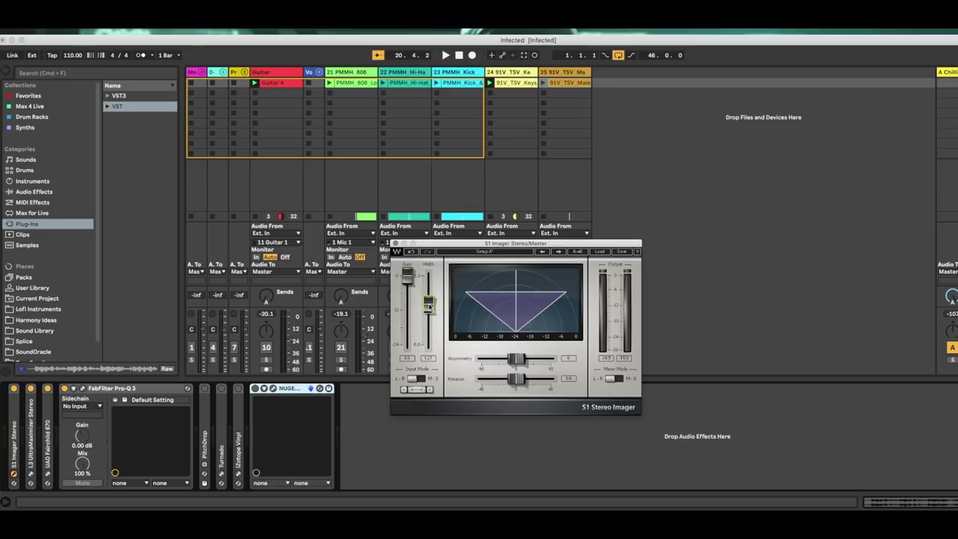
left_click(396, 244)
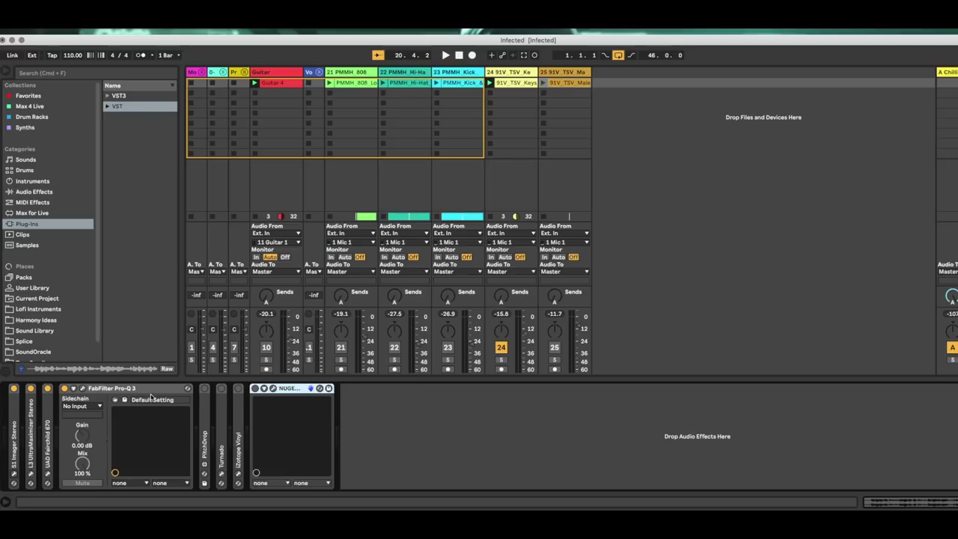
left_click(47, 476)
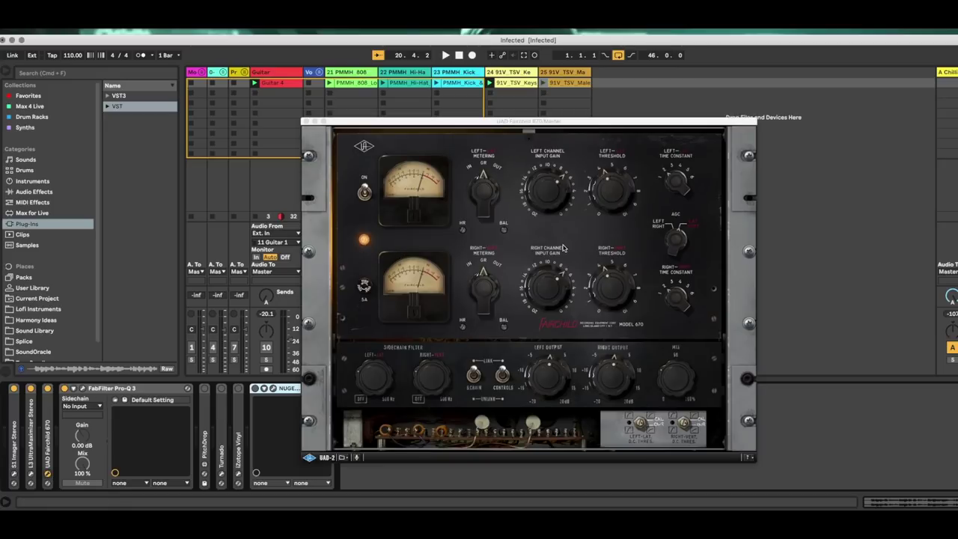
left_click(306, 121)
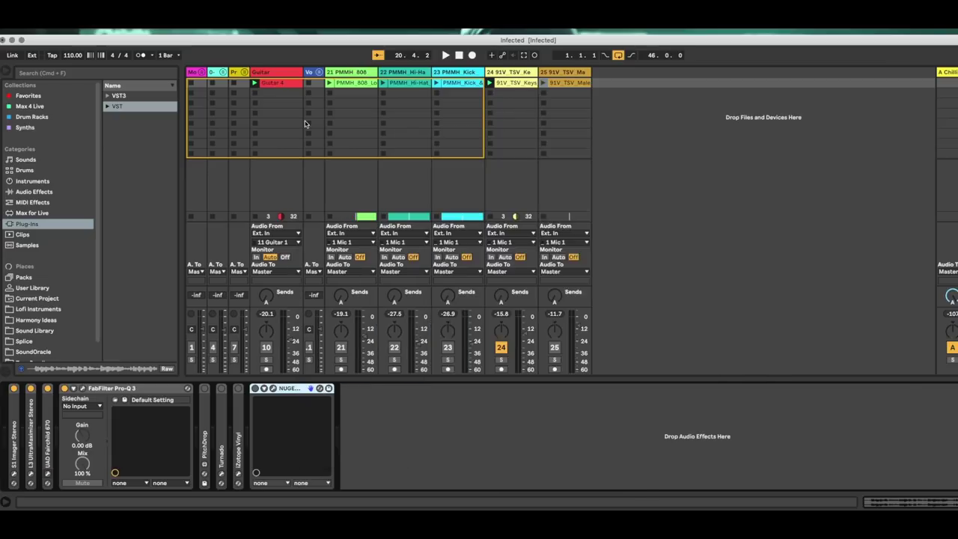